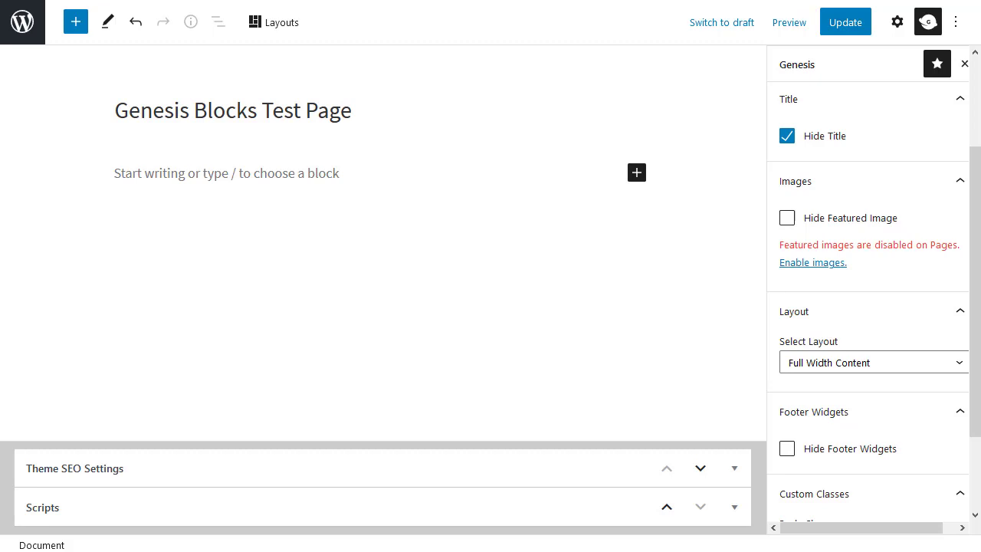
Keep the page layout at Full Width Content and review the Settings and Genesis sidebar panels.
{"action": "left_click", "coordinate": [870, 368]}
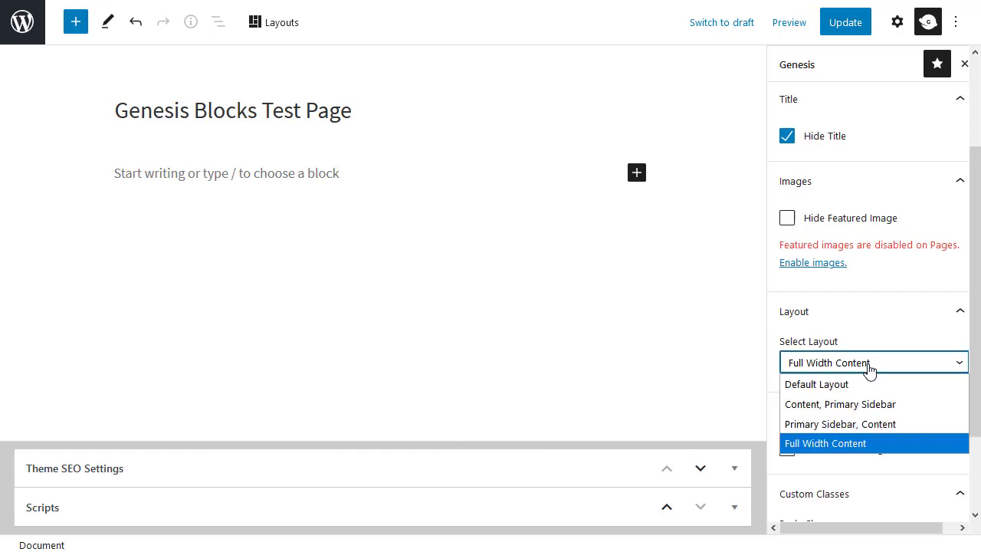
{"action": "left_click", "coordinate": [848, 450]}
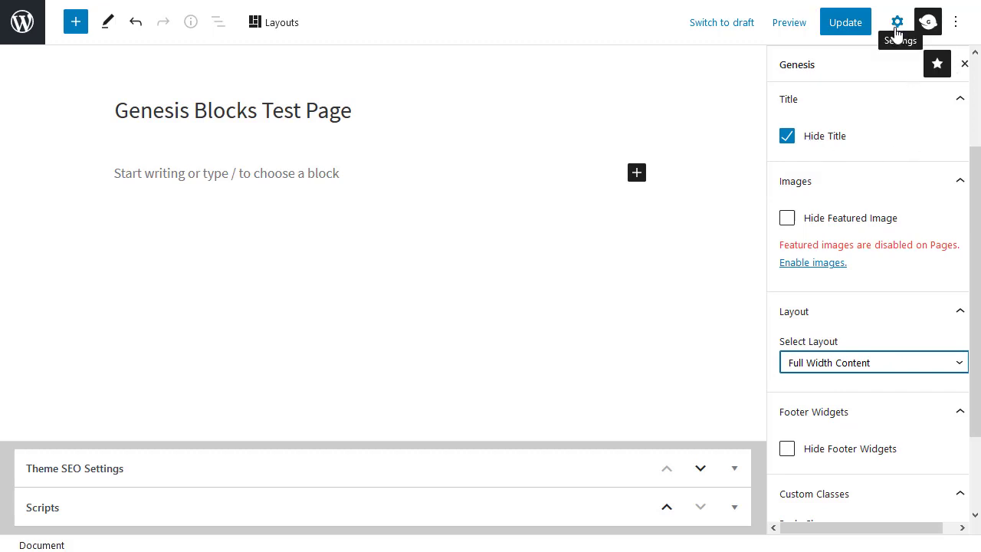
{"action": "left_click", "coordinate": [897, 28]}
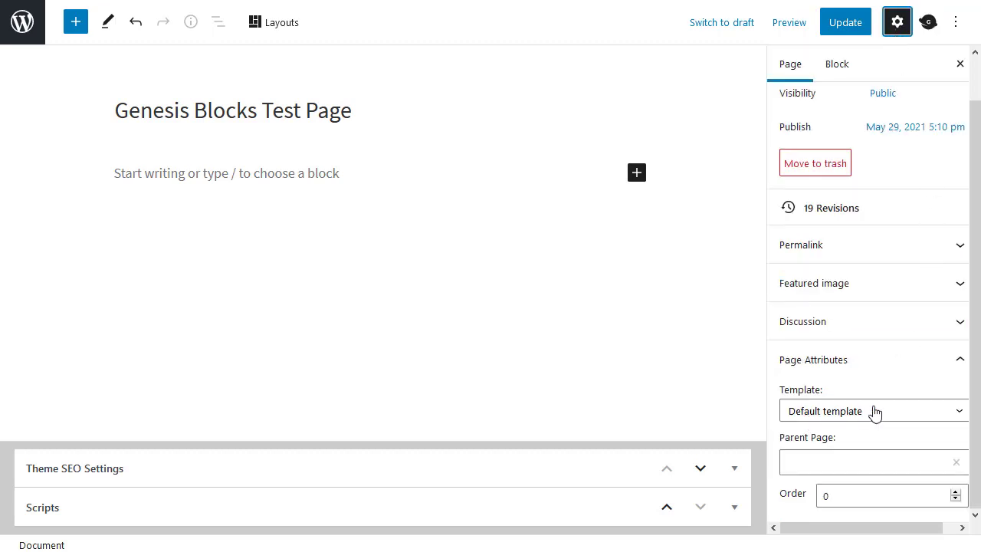
{"action": "left_click", "coordinate": [928, 25]}
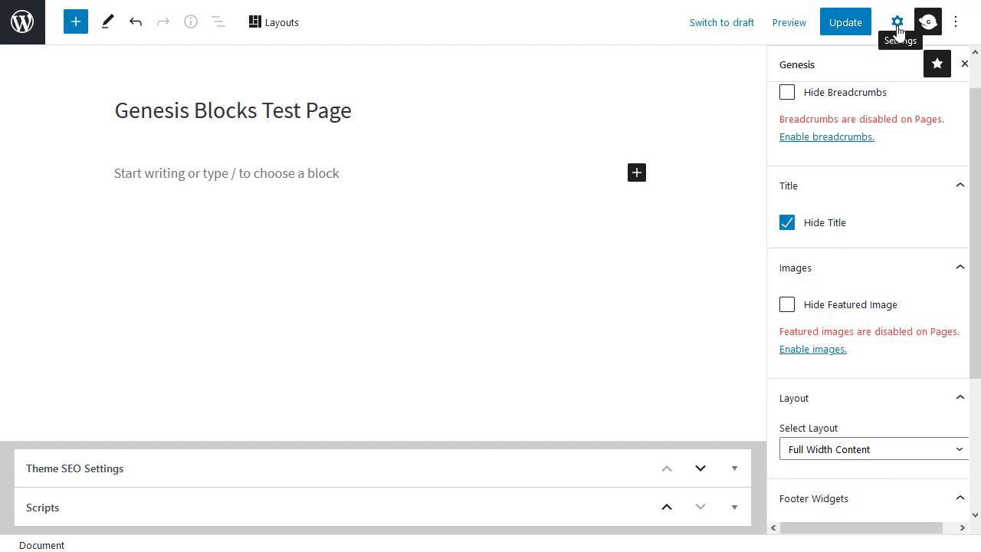
{"action": "left_click", "coordinate": [899, 29]}
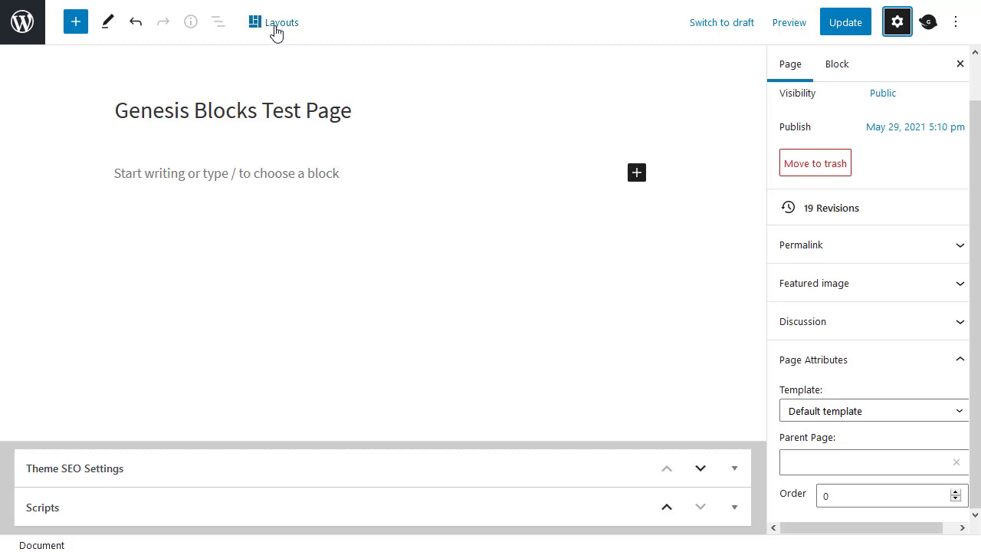
Browse the Genesis layout Collections, then list full-page layouts such as Slate About and Slate Homepage.
{"action": "left_click", "coordinate": [275, 29]}
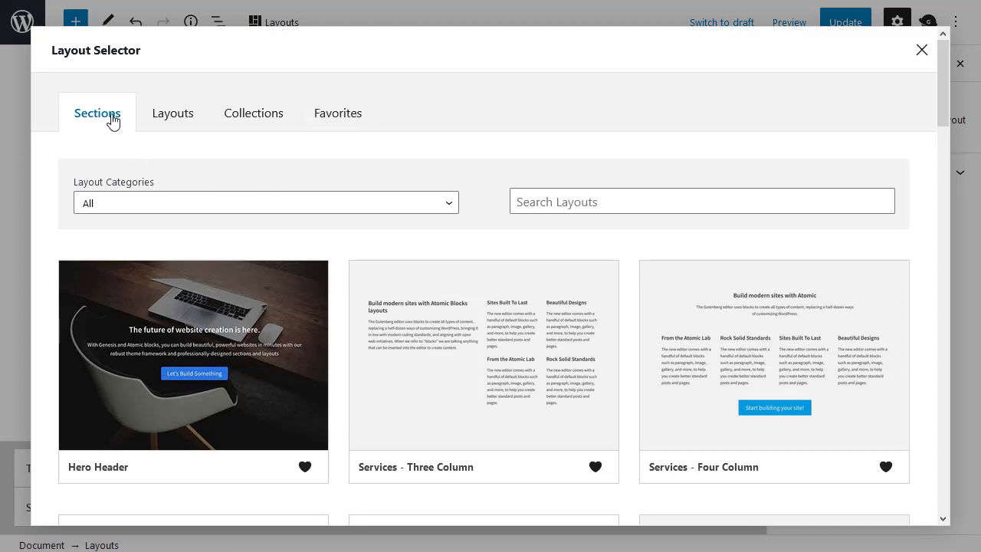
{"action": "left_click", "coordinate": [175, 121]}
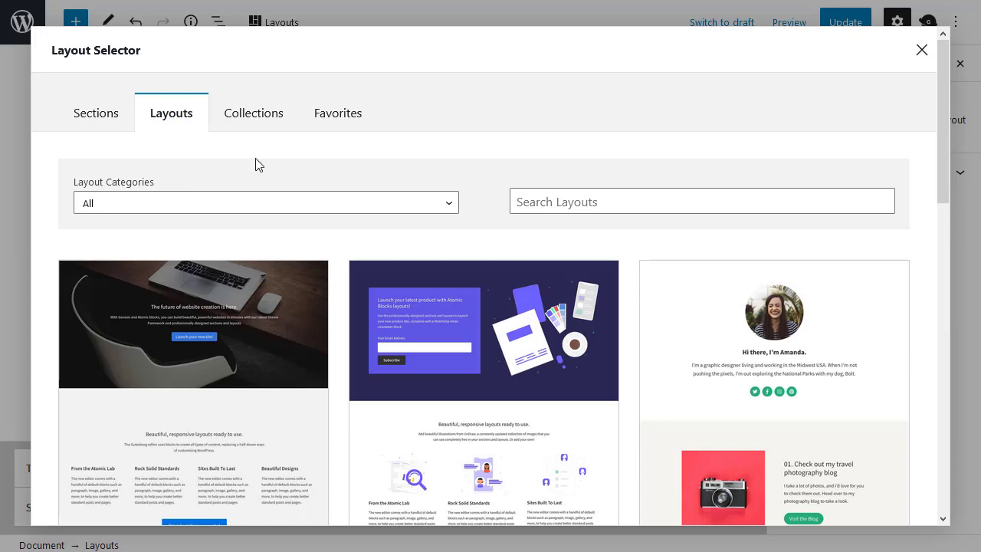
{"action": "left_click", "coordinate": [260, 119]}
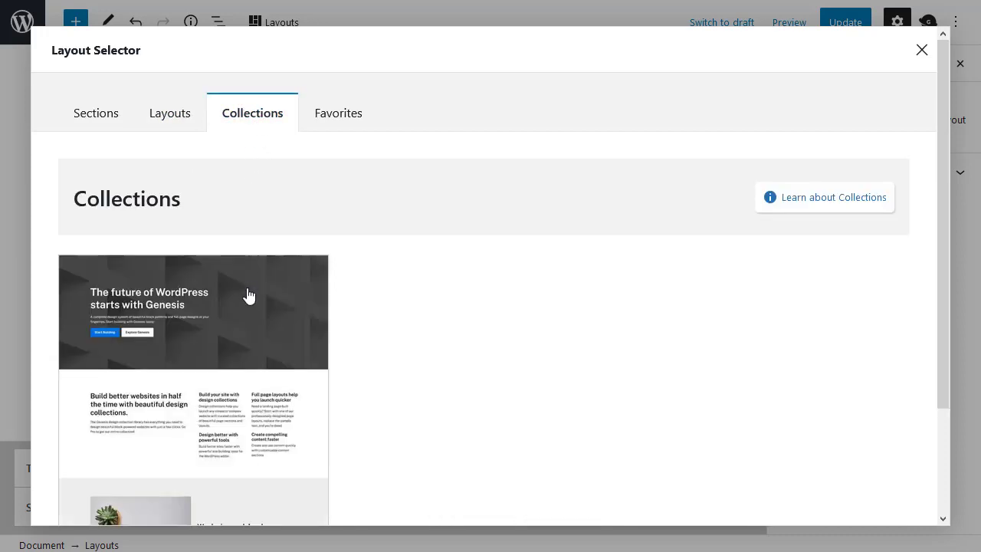
{"action": "scroll", "coordinate": [462, 355], "scroll_direction": "down", "scroll_amount": 2}
{"action": "scroll", "coordinate": [462, 355], "scroll_direction": "up", "scroll_amount": 2}
{"action": "left_click", "coordinate": [167, 123]}
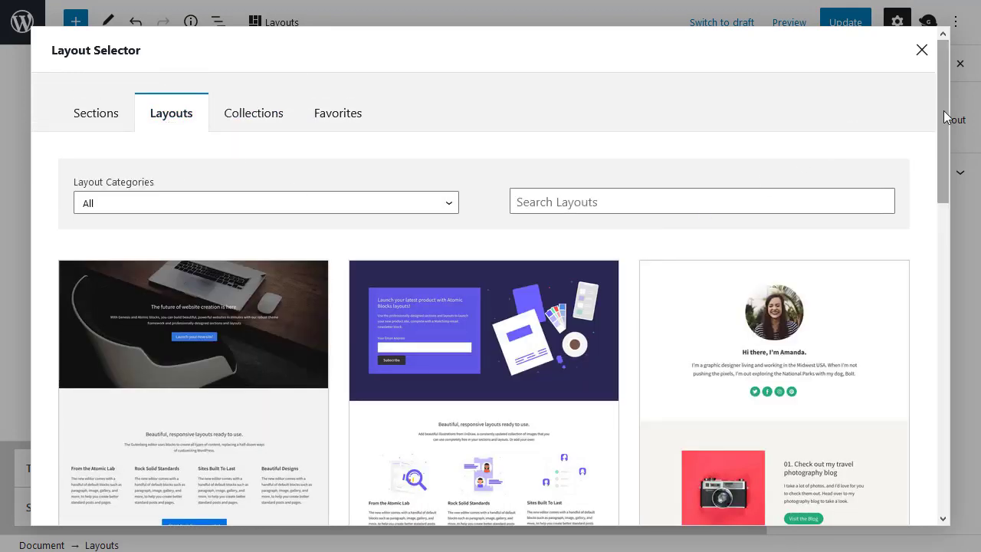
{"action": "left_click_drag", "start_coordinate": [946, 118], "coordinate": [908, 340]}
{"action": "scroll", "coordinate": [907, 340], "scroll_direction": "up", "scroll_amount": 2}
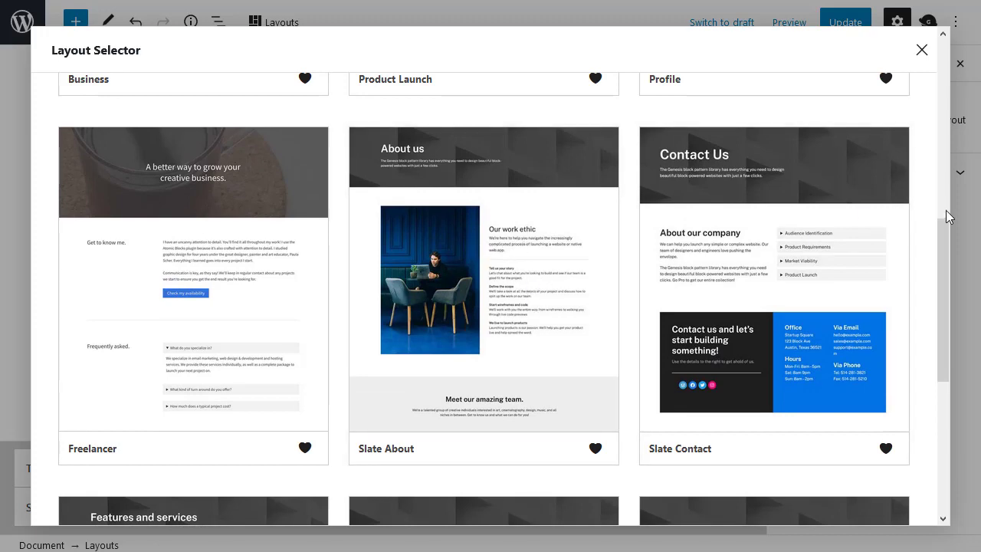
{"action": "left_click_drag", "start_coordinate": [941, 230], "coordinate": [938, 385]}
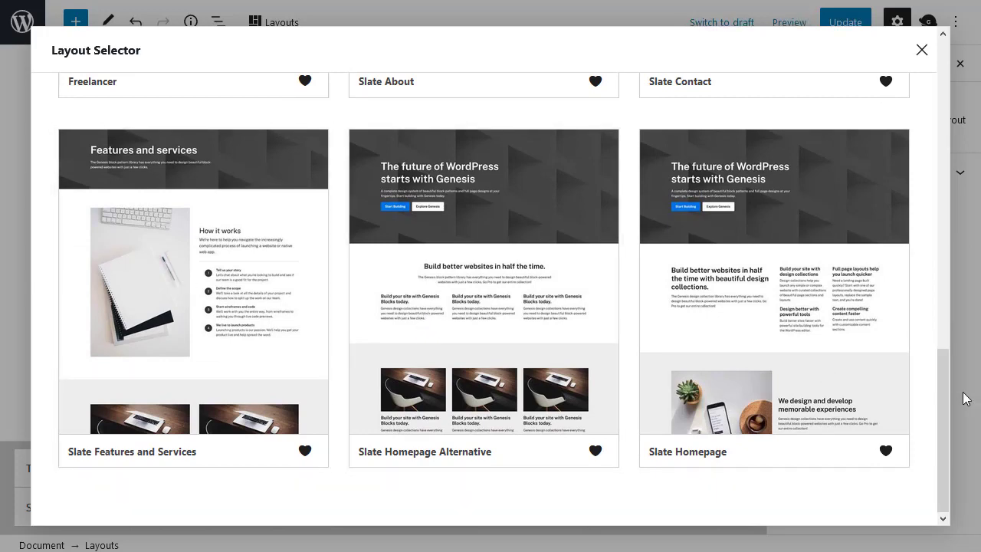
{"action": "left_click_drag", "start_coordinate": [943, 405], "coordinate": [928, 92]}
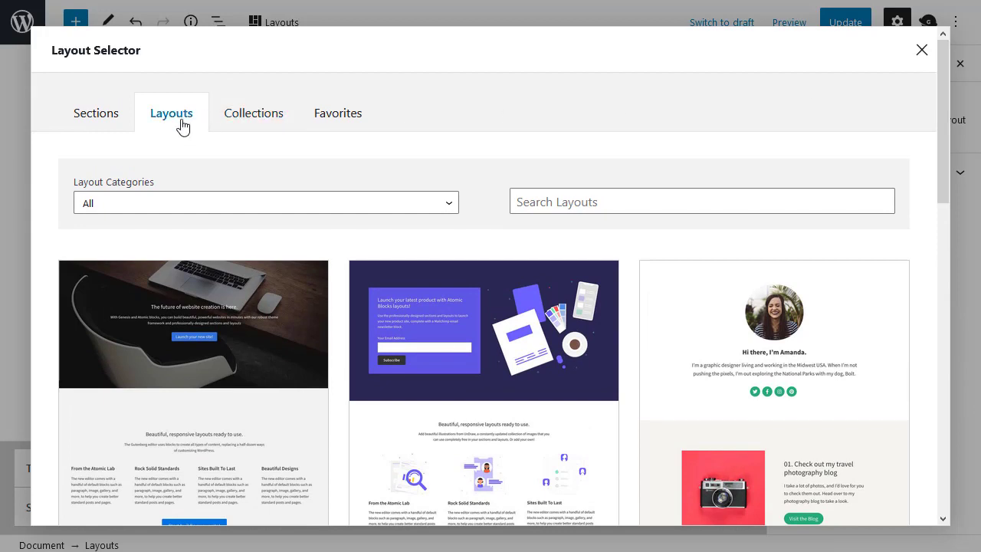
Insert the Slate Hero with Buttons section from the Sections tab of the layout library.
{"action": "left_click", "coordinate": [105, 121]}
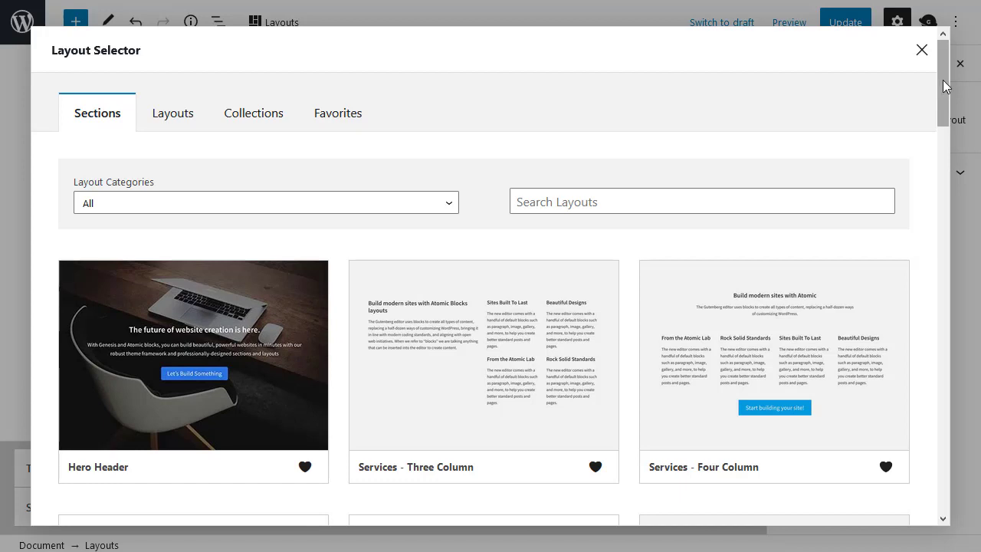
{"action": "left_click_drag", "start_coordinate": [945, 84], "coordinate": [923, 362]}
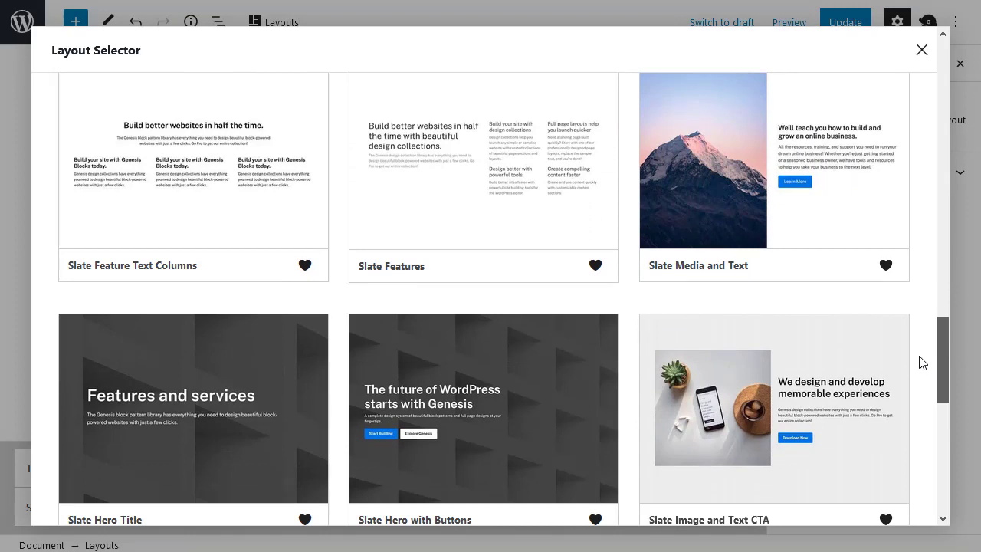
{"action": "left_click_drag", "start_coordinate": [922, 363], "coordinate": [924, 370]}
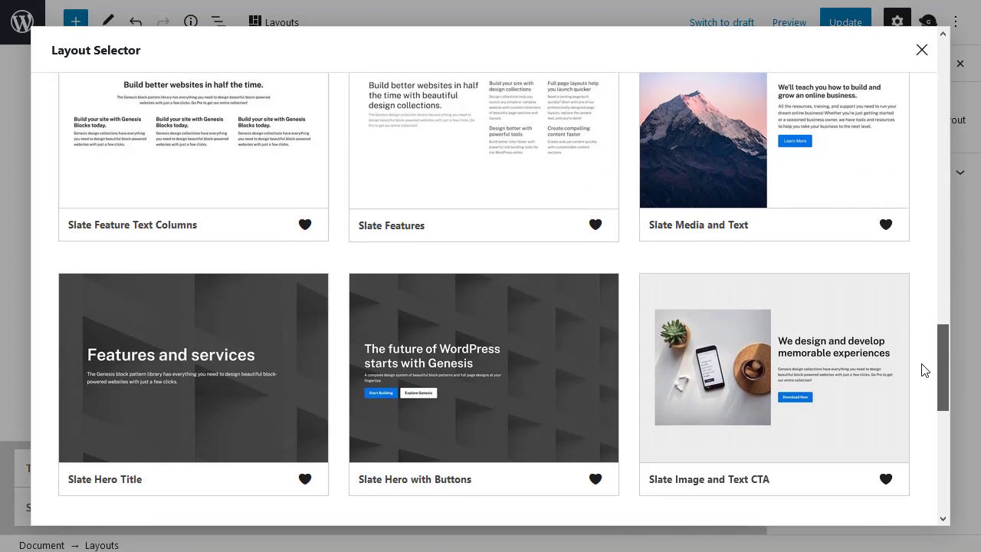
{"action": "left_click", "coordinate": [495, 350]}
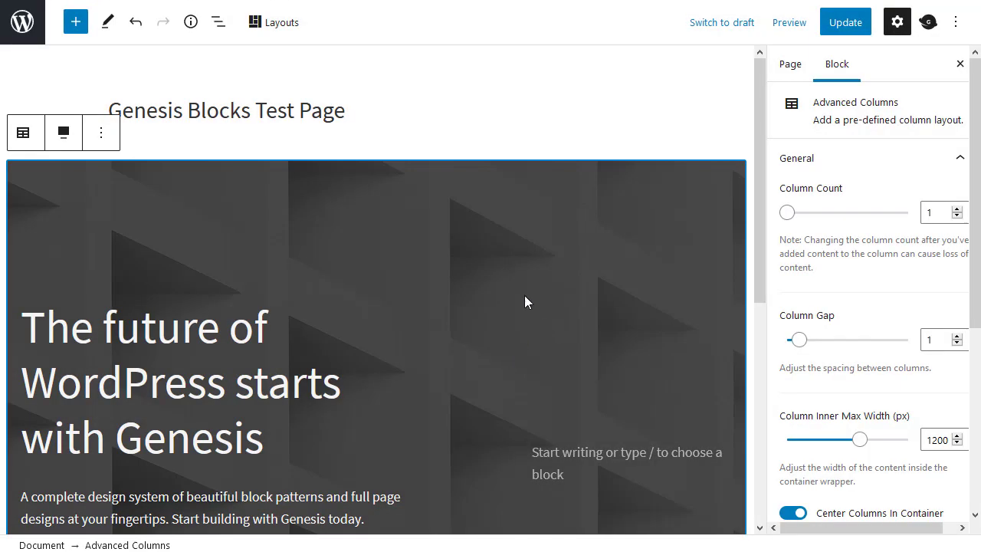
Set the hero heading 'The future of WordPress starts with Genesis' to custom font size 42.
{"action": "scroll", "coordinate": [504, 265], "scroll_direction": "down", "scroll_amount": 3}
{"action": "scroll", "coordinate": [503, 262], "scroll_direction": "up", "scroll_amount": 2}
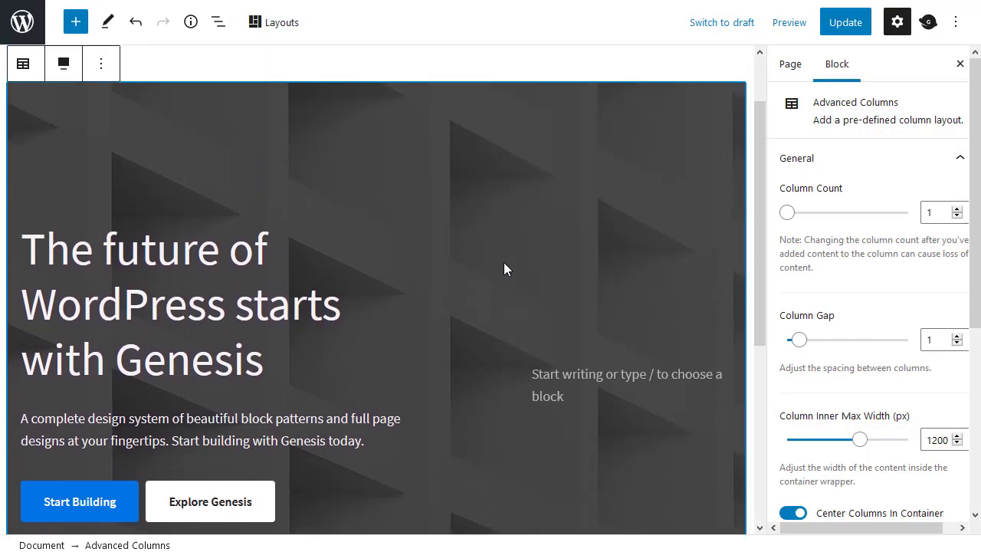
{"action": "left_click", "coordinate": [116, 251]}
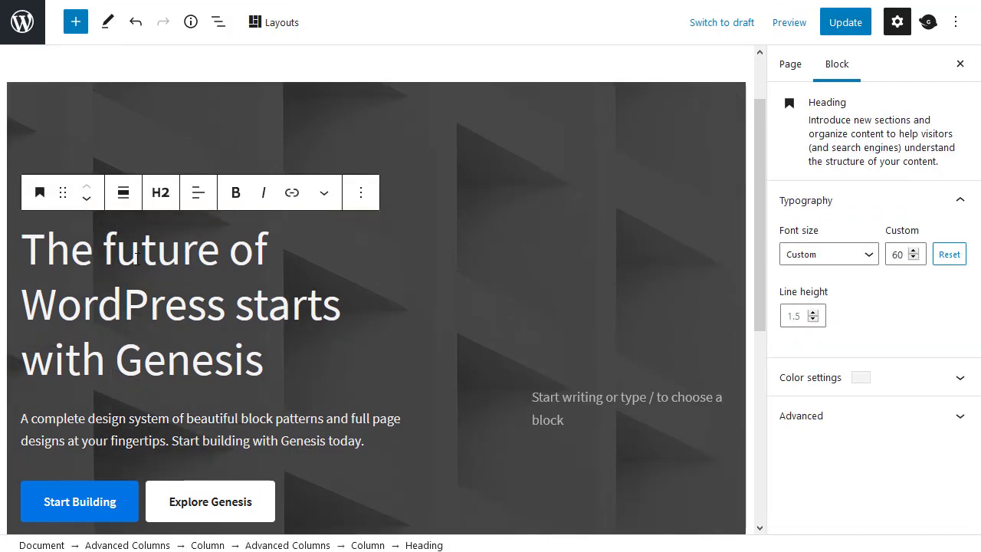
{"action": "double_click", "coordinate": [898, 255]}
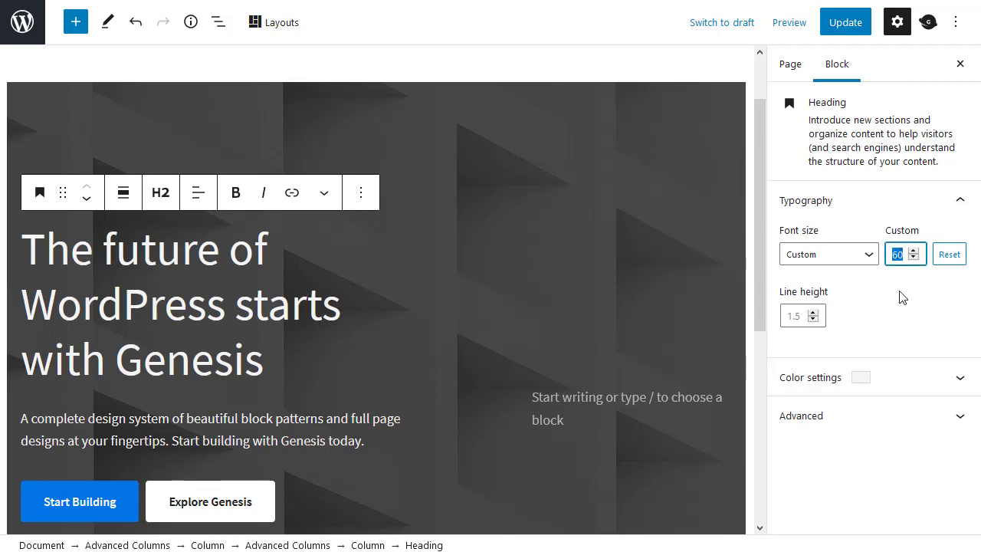
{"action": "type", "text": "42"}
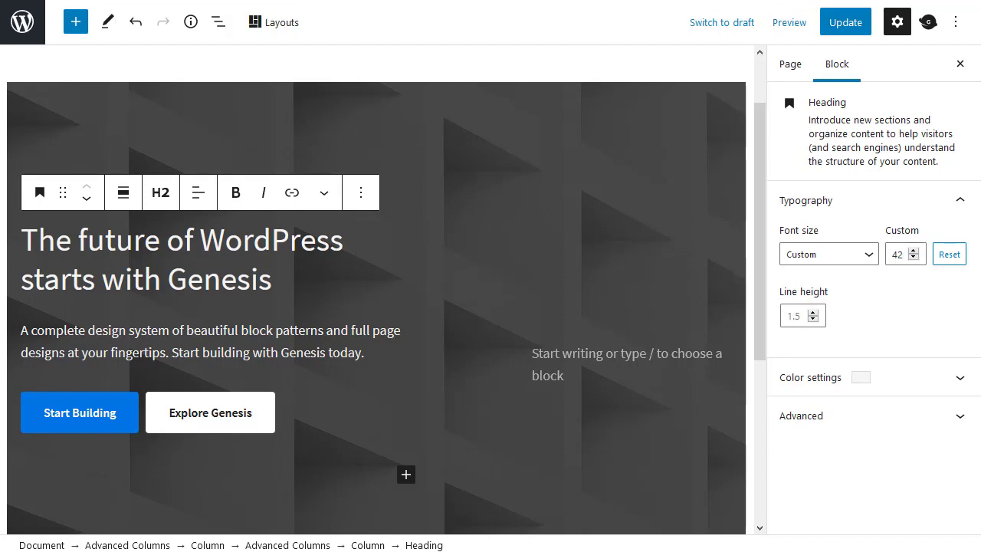
{"action": "left_click_drag", "start_coordinate": [759, 149], "coordinate": [777, 85]}
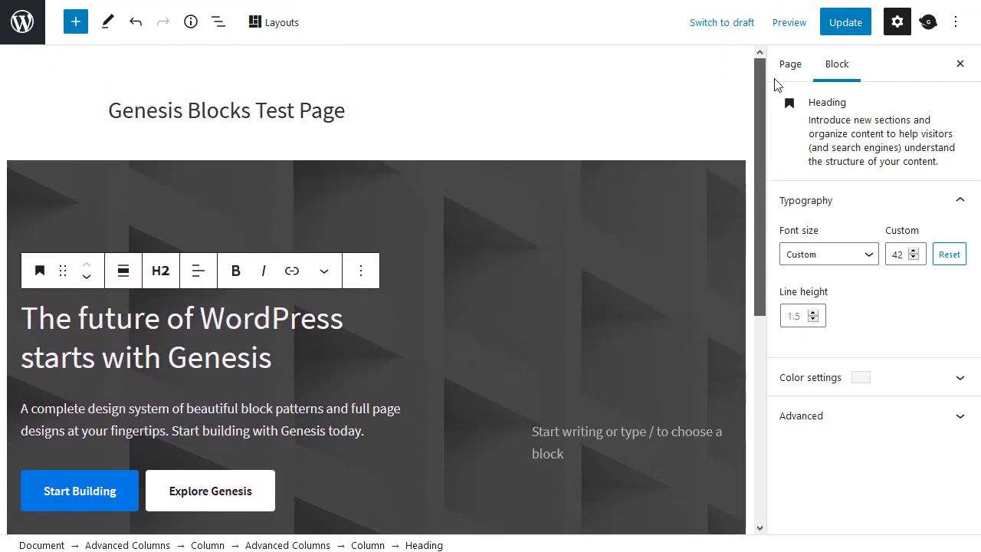
Insert the Slate Feature Text Columns section with three text columns below the hero.
{"action": "left_click", "coordinate": [273, 25]}
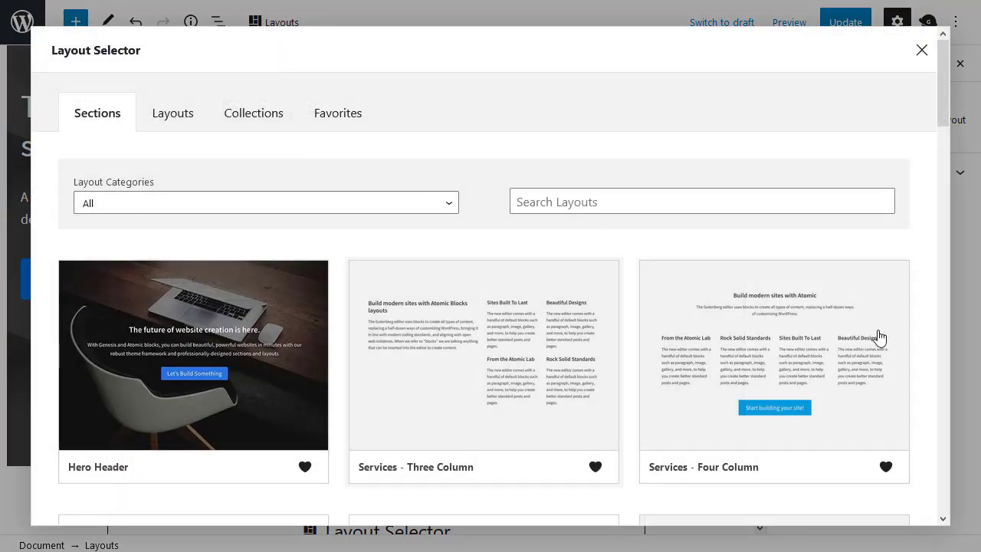
{"action": "left_click_drag", "start_coordinate": [942, 90], "coordinate": [911, 355]}
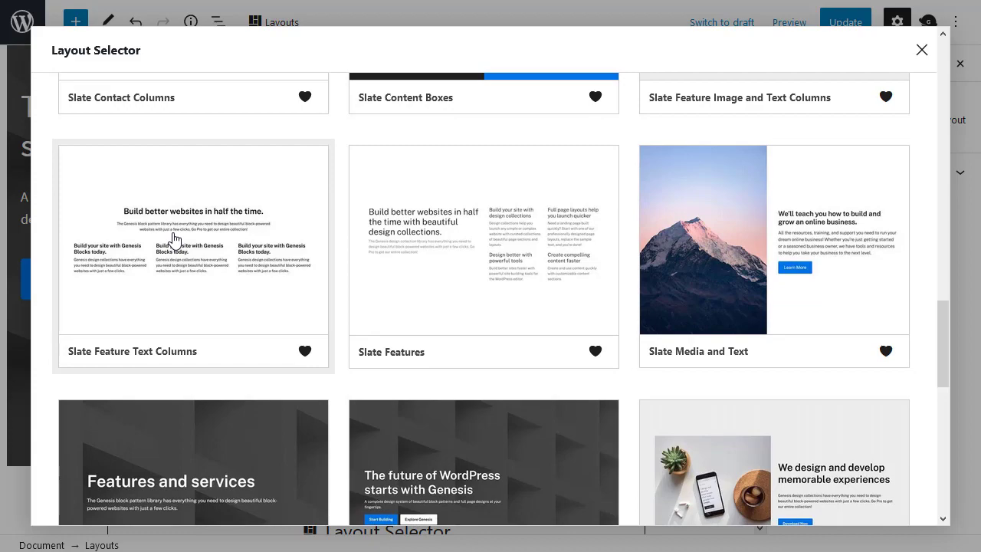
{"action": "left_click", "coordinate": [174, 238]}
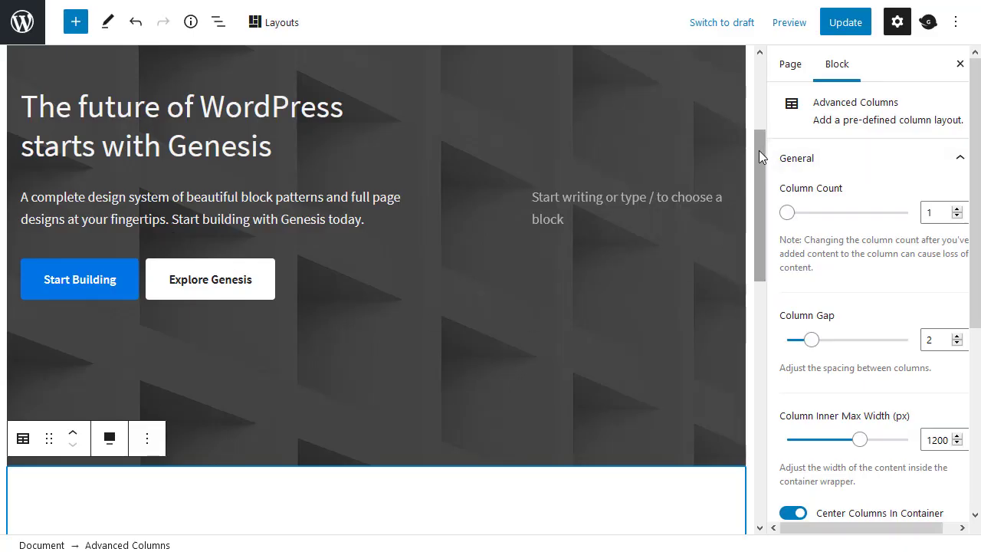
{"action": "left_click_drag", "start_coordinate": [759, 151], "coordinate": [742, 332]}
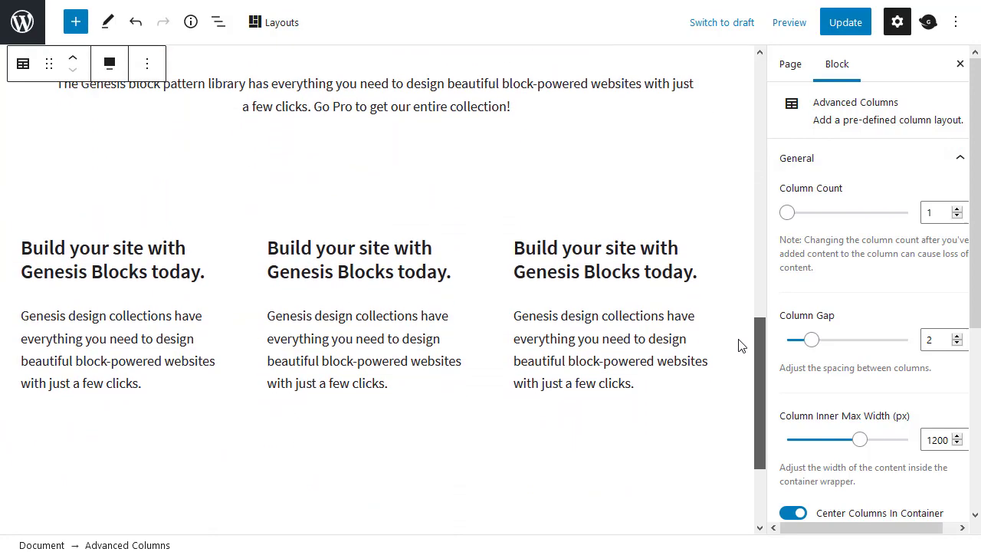
{"action": "scroll", "coordinate": [743, 322], "scroll_direction": "up", "scroll_amount": 10}
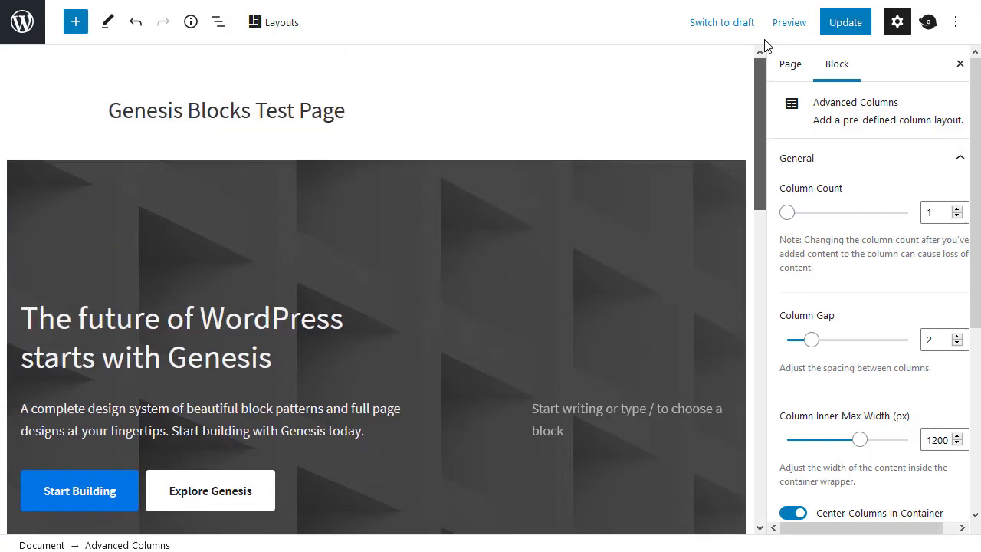
Insert the Team Members section 'Meet our amazing team.' with three member photos.
{"action": "left_click", "coordinate": [285, 26]}
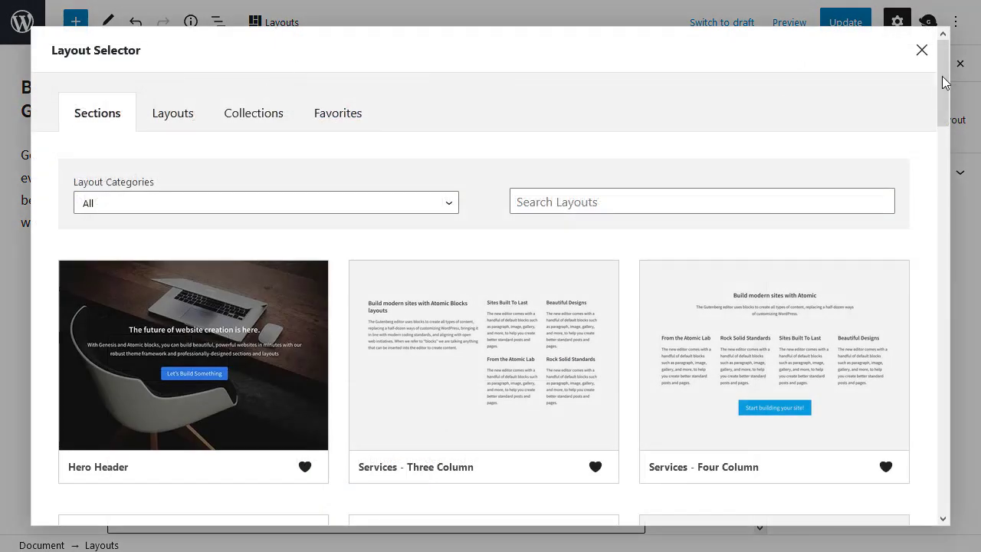
{"action": "left_click_drag", "start_coordinate": [945, 84], "coordinate": [944, 147]}
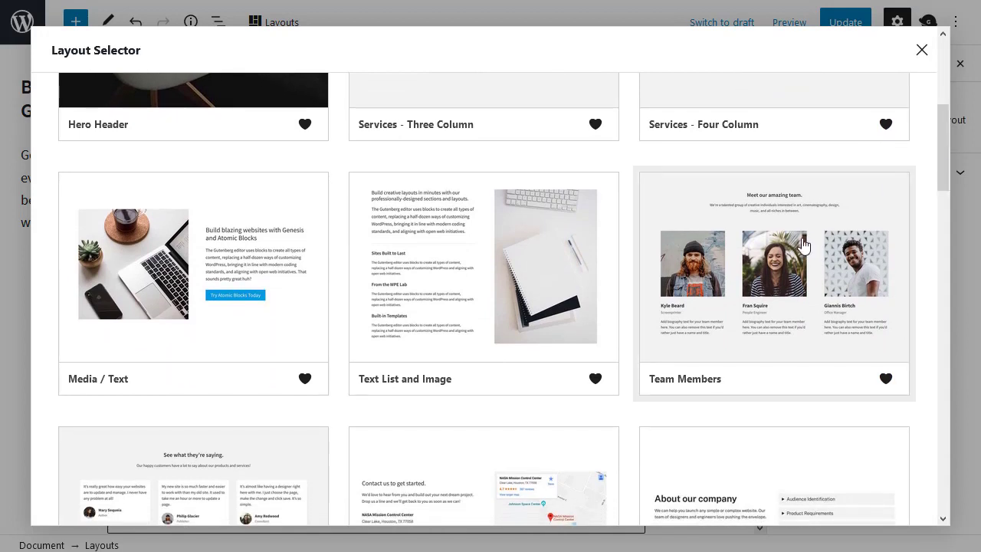
{"action": "left_click", "coordinate": [777, 256]}
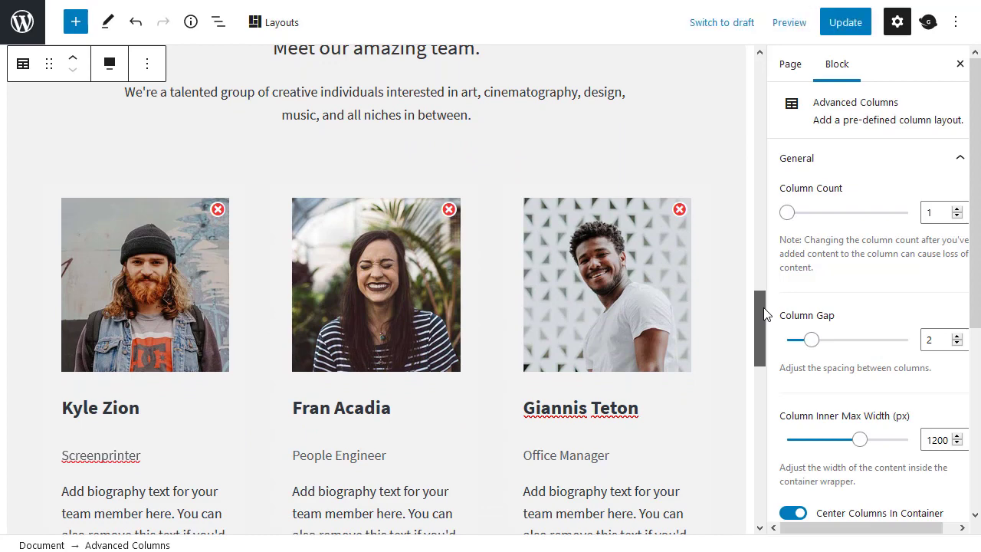
{"action": "left_click_drag", "start_coordinate": [764, 314], "coordinate": [782, 75]}
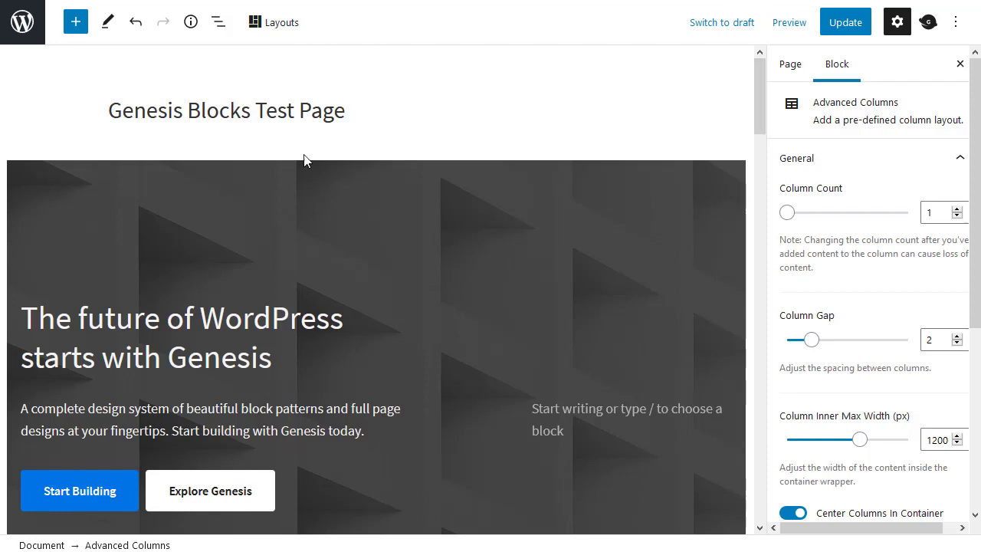
Move the hero section down one position and scroll to the grey two-laptop-photo section.
{"action": "left_click", "coordinate": [87, 165]}
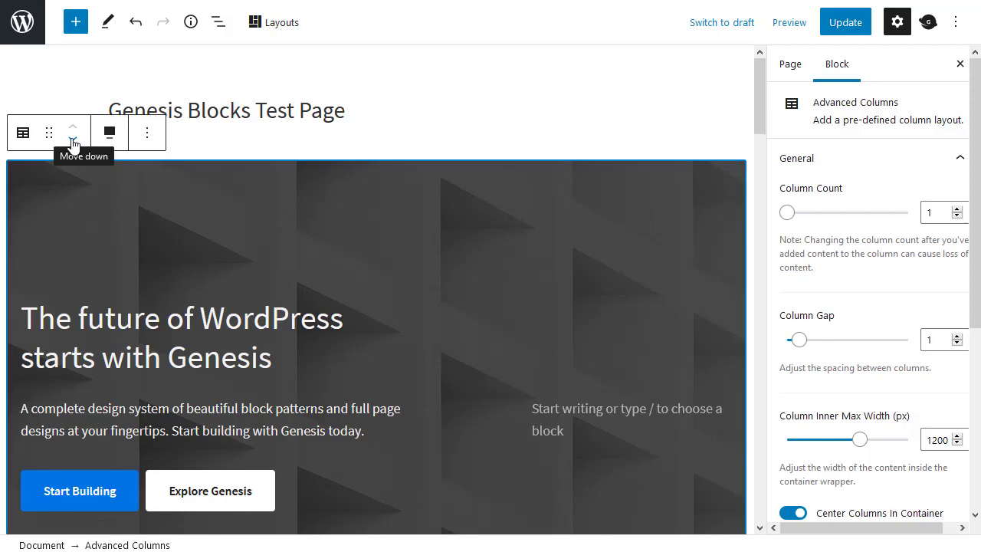
{"action": "left_click", "coordinate": [73, 140]}
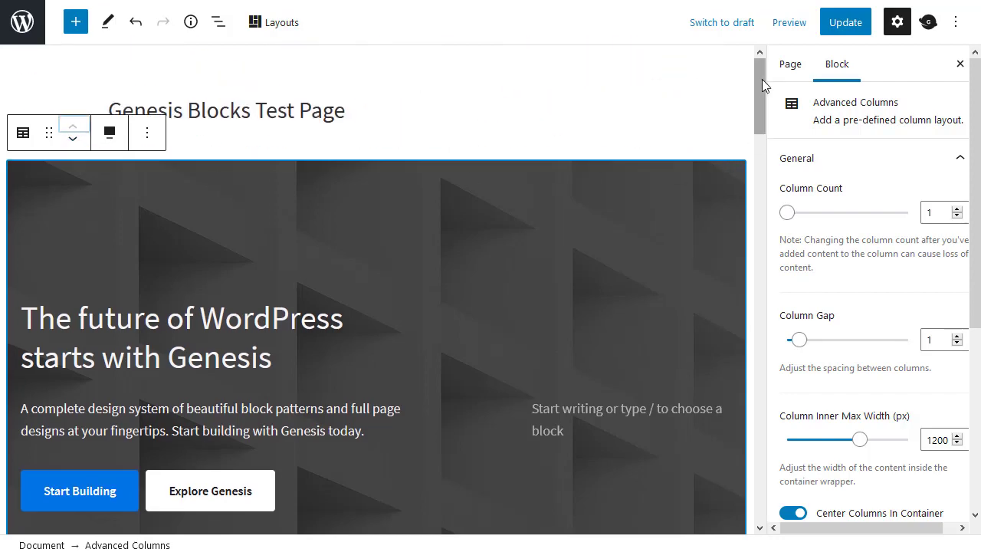
{"action": "left_click", "coordinate": [812, 213]}
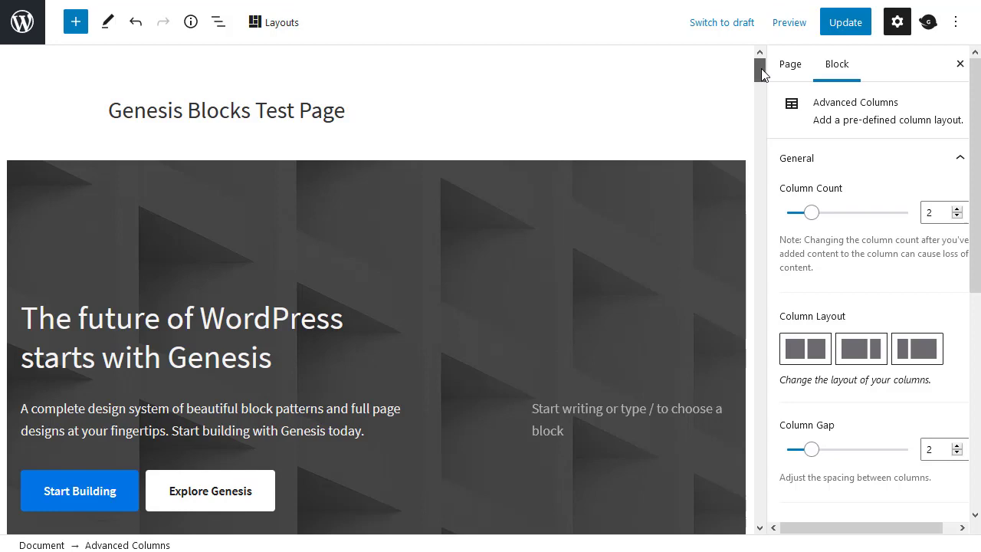
{"action": "mouse_move", "coordinate": [762, 73]}
{"action": "left_mouse_down"}
{"action": "mouse_move", "coordinate": [744, 222]}
{"action": "mouse_move", "coordinate": [772, 66]}
{"action": "left_mouse_up"}
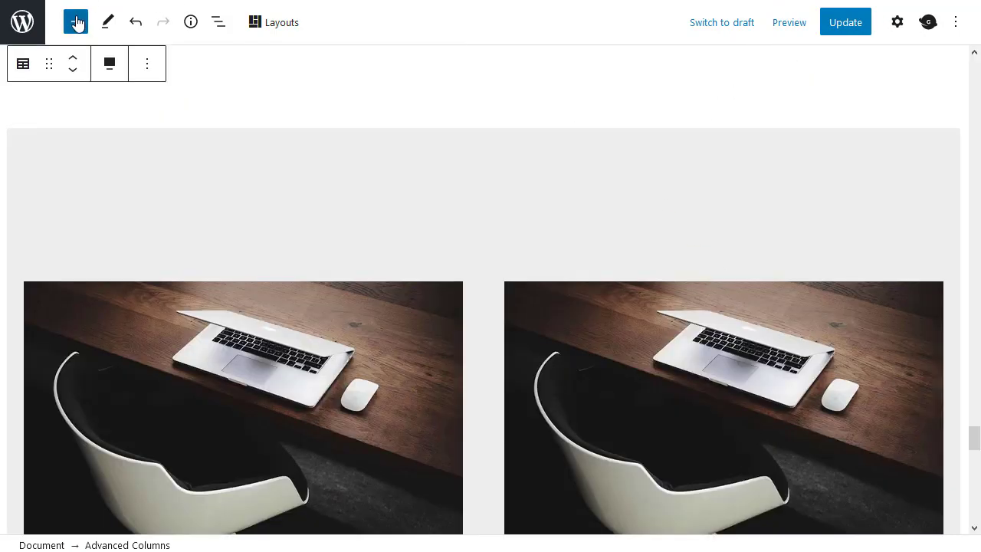
{"action": "left_click", "coordinate": [77, 23]}
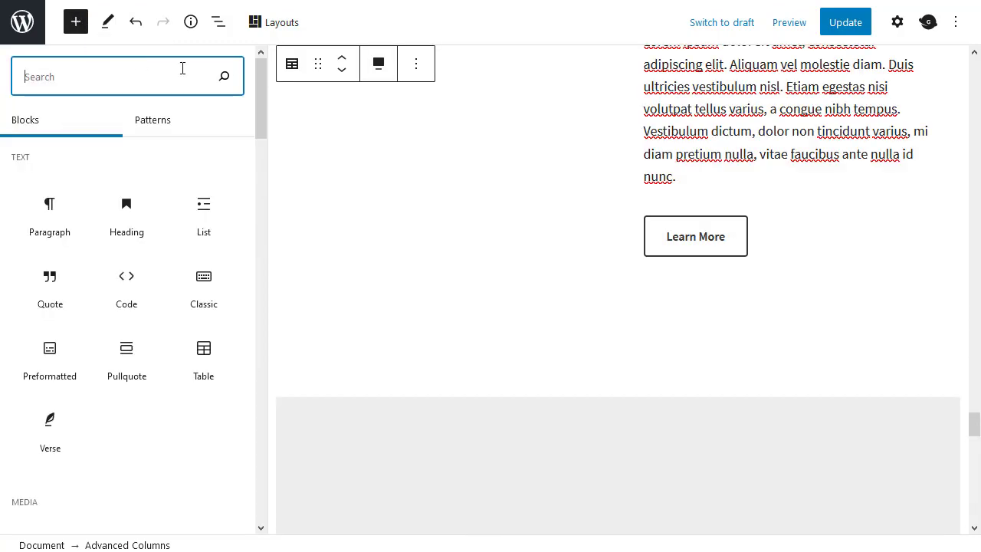
{"action": "left_click_drag", "start_coordinate": [259, 113], "coordinate": [257, 520]}
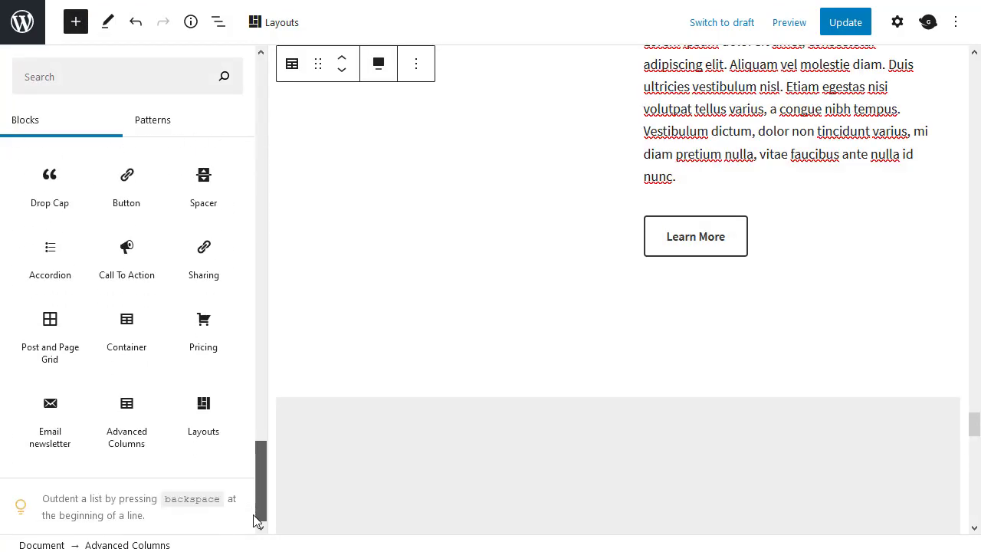
{"action": "left_click_drag", "start_coordinate": [259, 476], "coordinate": [261, 464]}
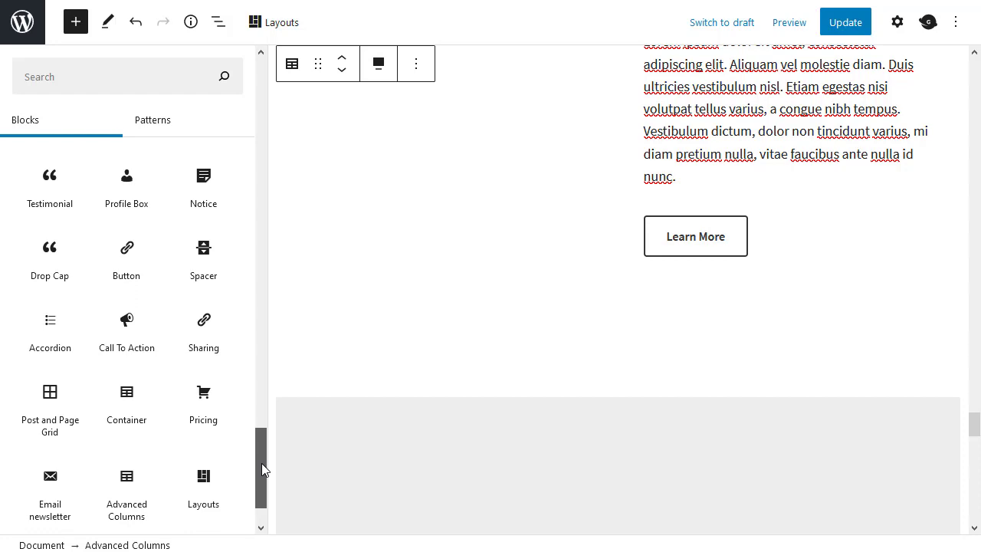
{"action": "left_click_drag", "start_coordinate": [262, 463], "coordinate": [261, 475]}
{"action": "mouse_move", "coordinate": [125, 408]}
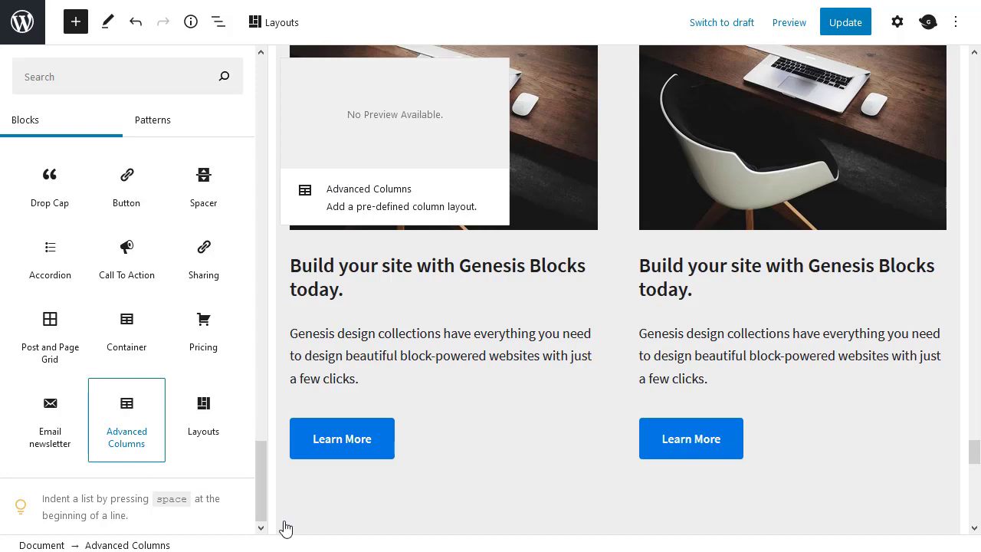
{"action": "mouse_move", "coordinate": [977, 454]}
{"action": "left_mouse_down"}
{"action": "mouse_move", "coordinate": [975, 478]}
{"action": "mouse_move", "coordinate": [974, 436]}
{"action": "left_mouse_up"}
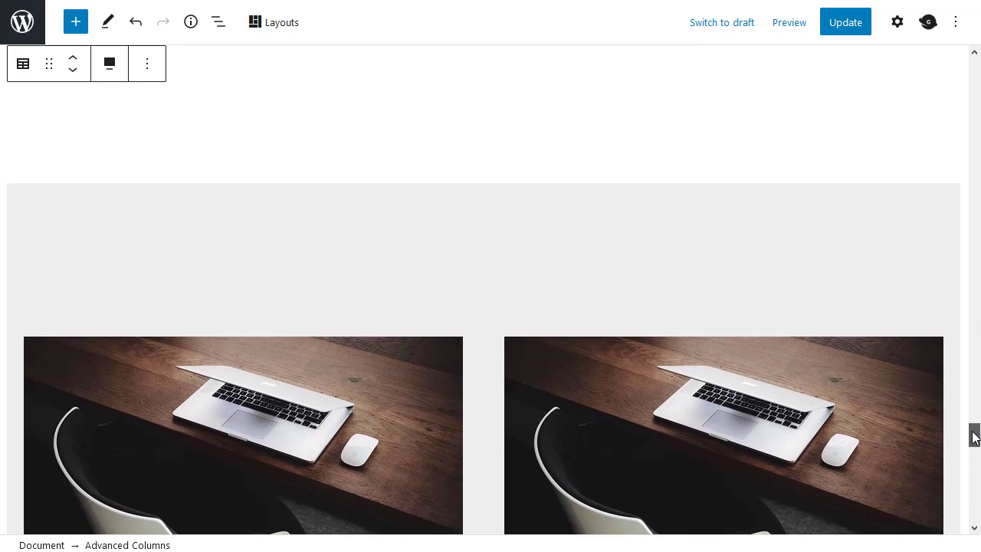
Insert a Pricing block via /pric and position it just below the grey laptop-photo section.
{"action": "left_click", "coordinate": [23, 193]}
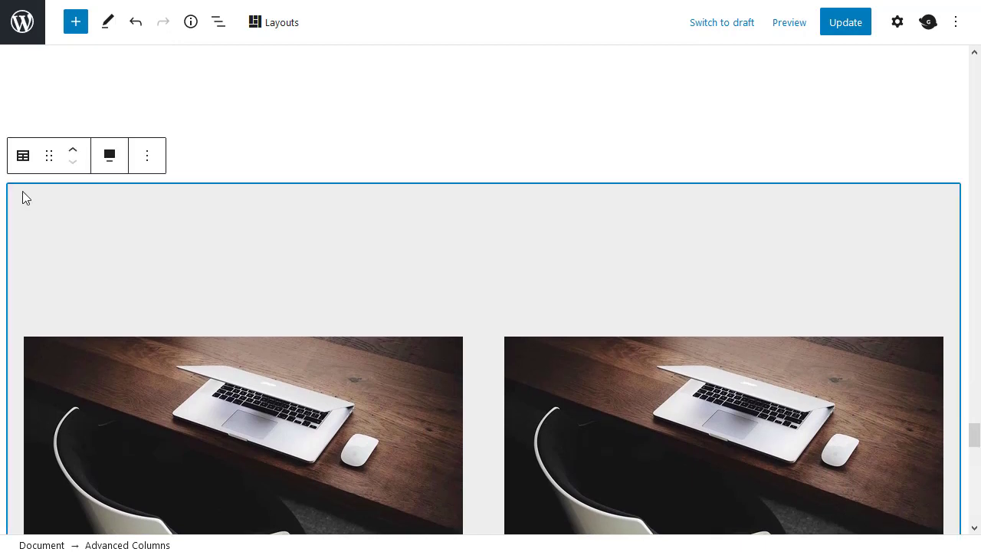
{"action": "left_click", "coordinate": [148, 158]}
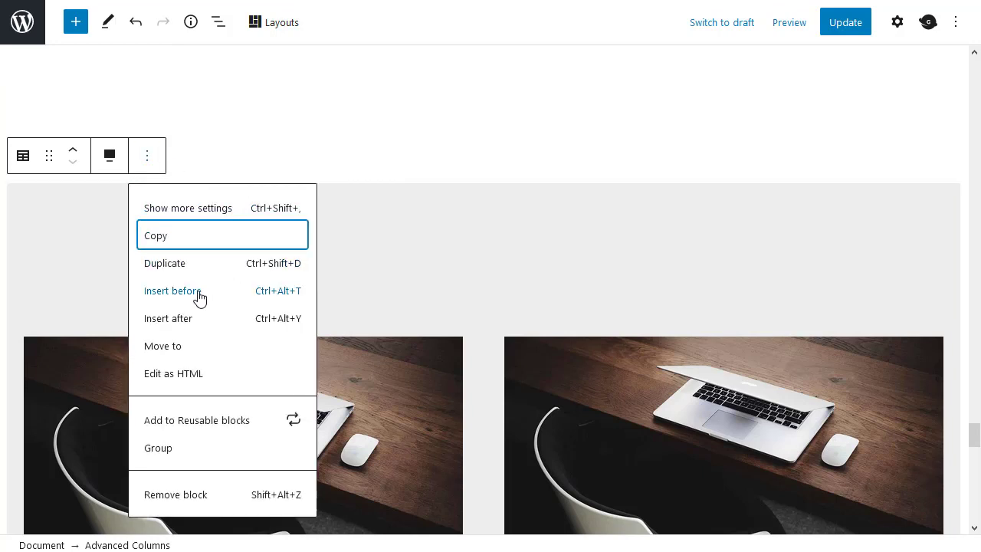
{"action": "left_click", "coordinate": [173, 291]}
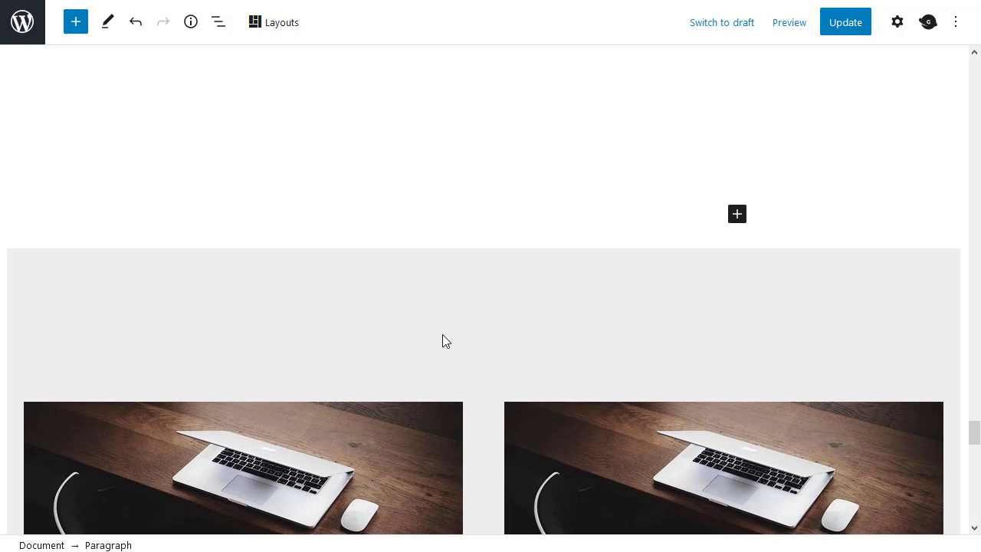
{"action": "type", "text": "/"}
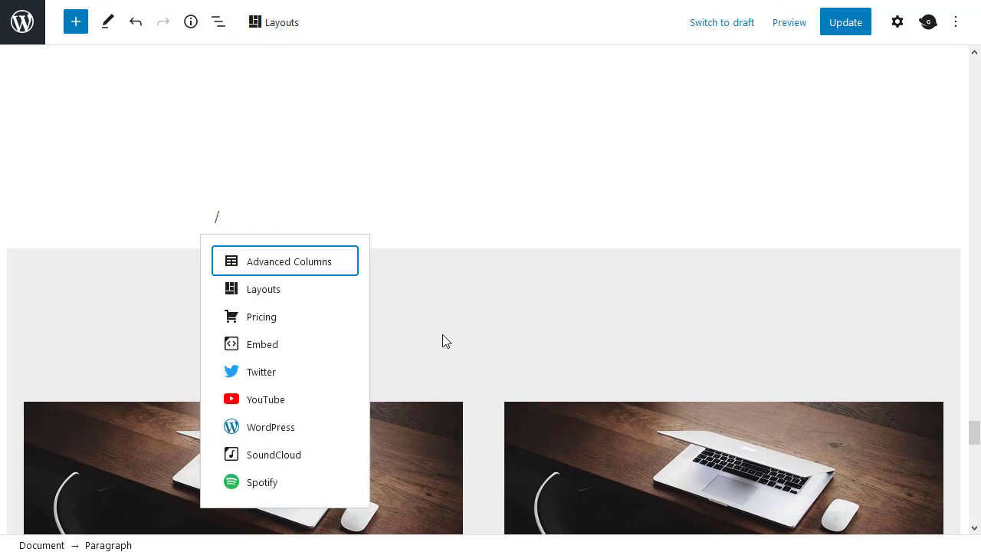
{"action": "type", "text": "pric"}
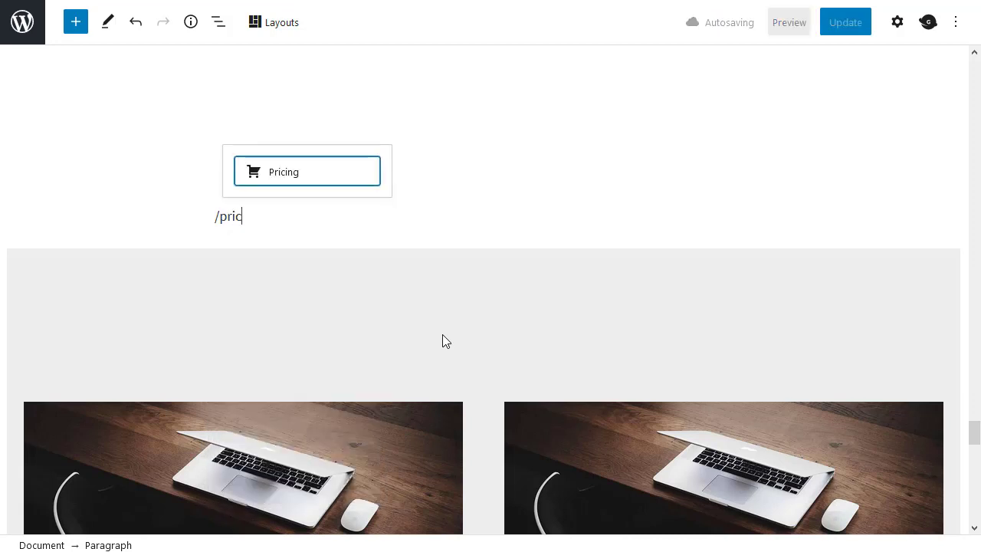
{"action": "left_click", "coordinate": [284, 173]}
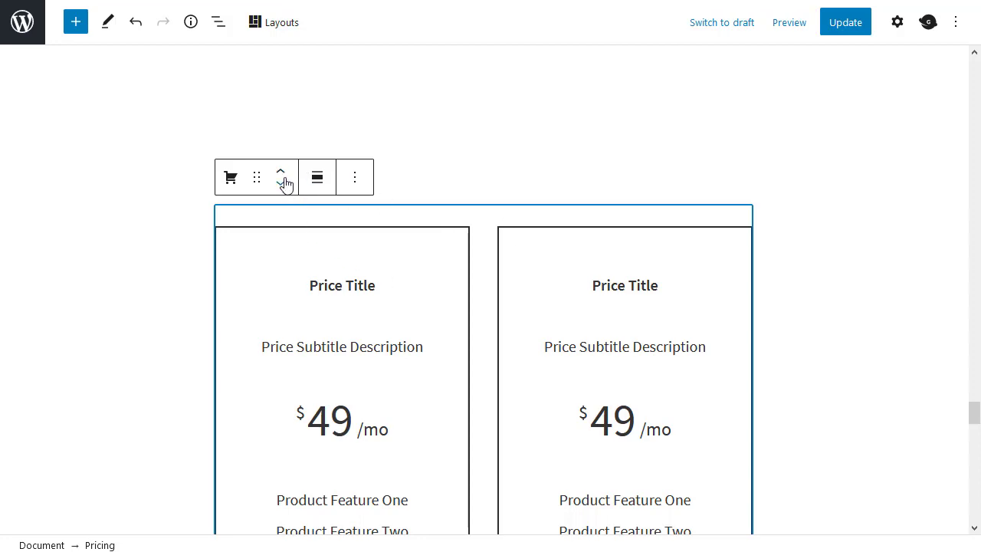
{"action": "left_click", "coordinate": [281, 188]}
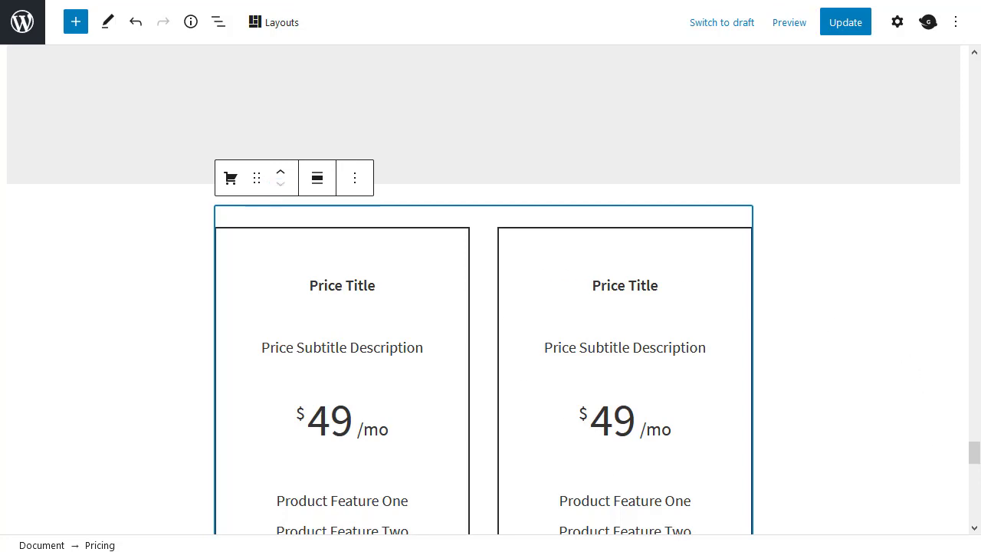
Set the pricing table to three $49/mo price columns.
{"action": "left_click", "coordinate": [898, 24]}
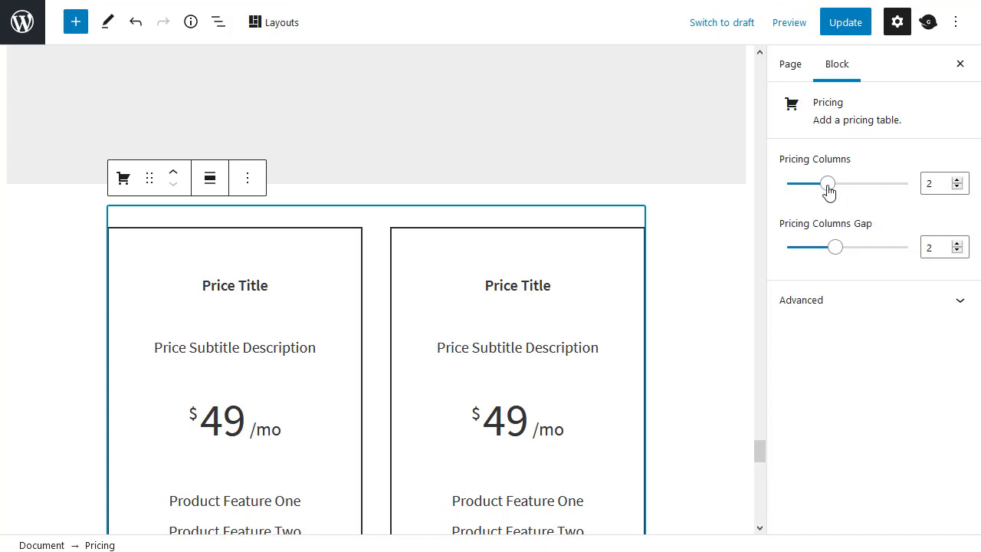
{"action": "left_click", "coordinate": [828, 190]}
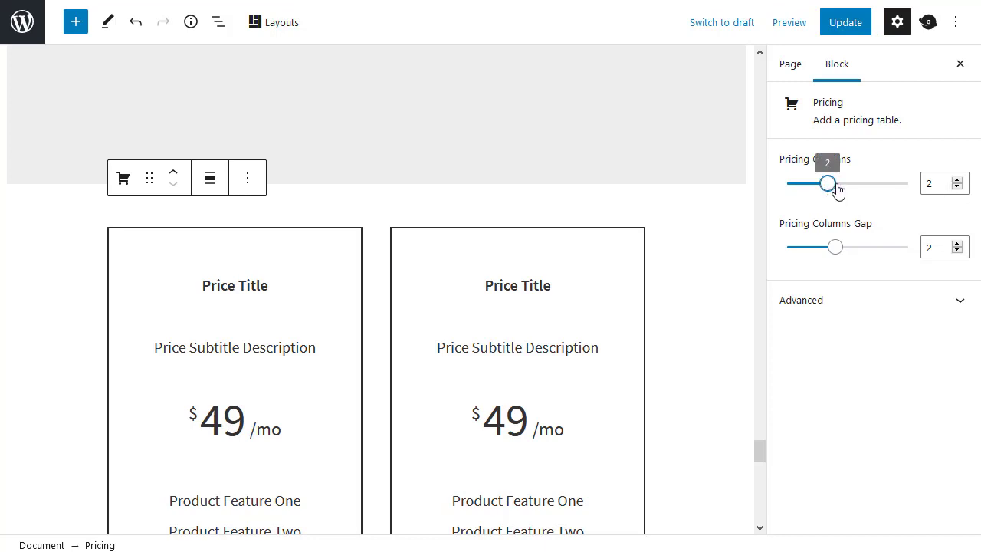
{"action": "left_click", "coordinate": [865, 187]}
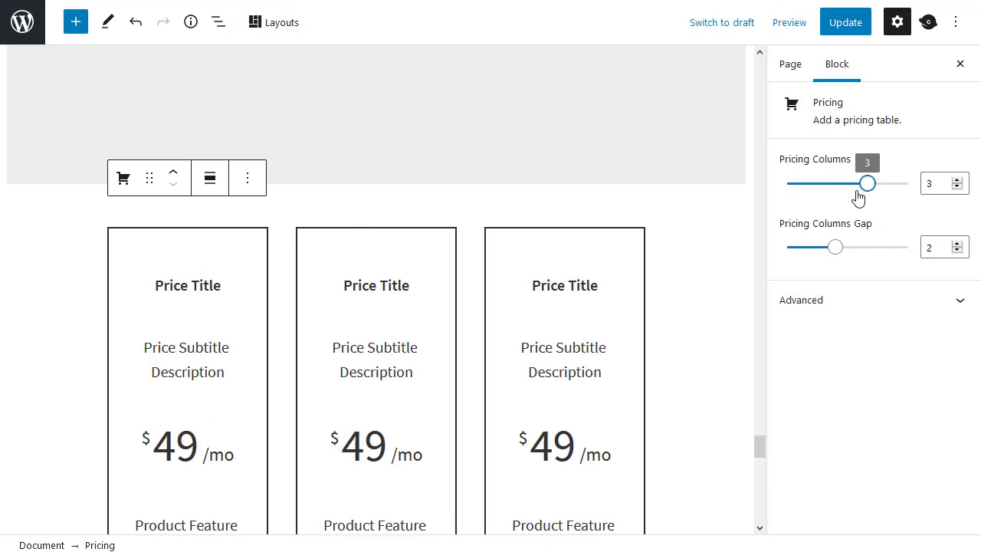
Make the pricing table wide width and select the middle column's Price Title text.
{"action": "left_click", "coordinate": [210, 185]}
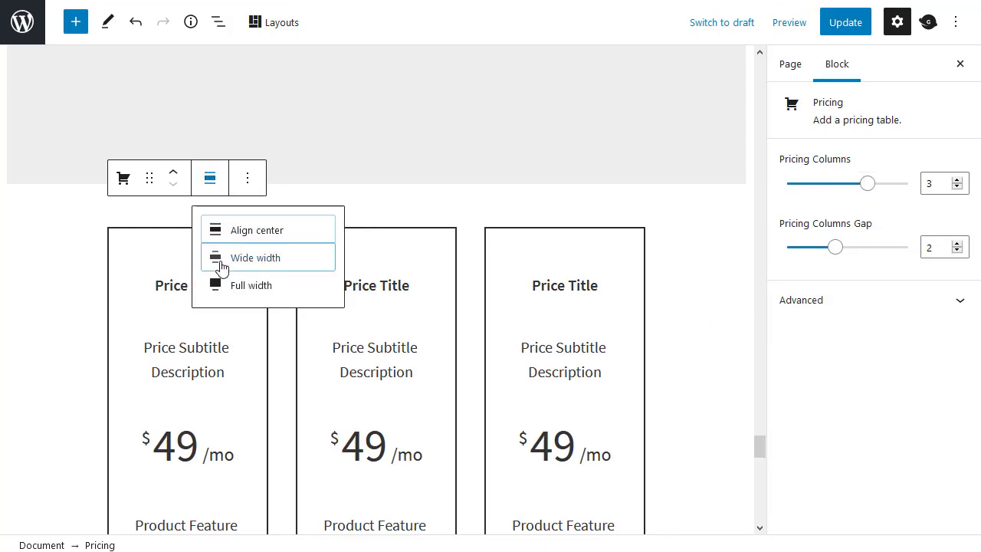
{"action": "left_click", "coordinate": [221, 266]}
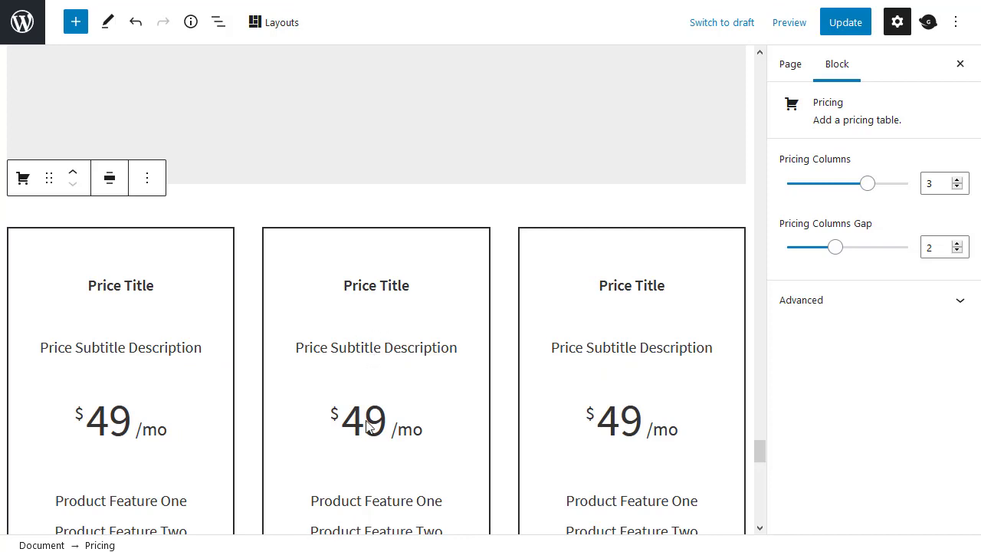
{"action": "left_click", "coordinate": [388, 284]}
{"action": "double_click", "coordinate": [389, 284]}
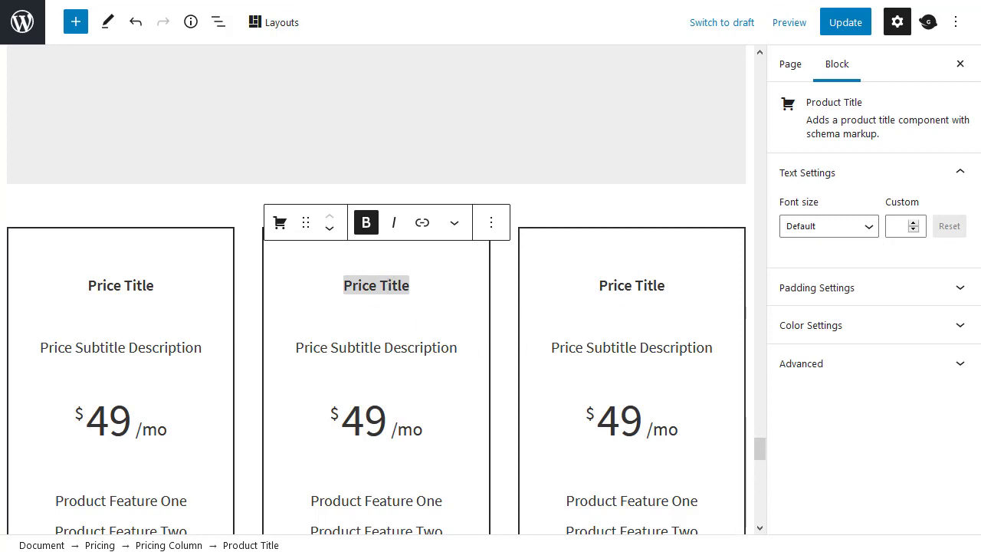
Select the hero block and show its background image settings: 48%/72% focal point, 20 opacity, Cover.
{"action": "left_click_drag", "start_coordinate": [759, 449], "coordinate": [755, 65]}
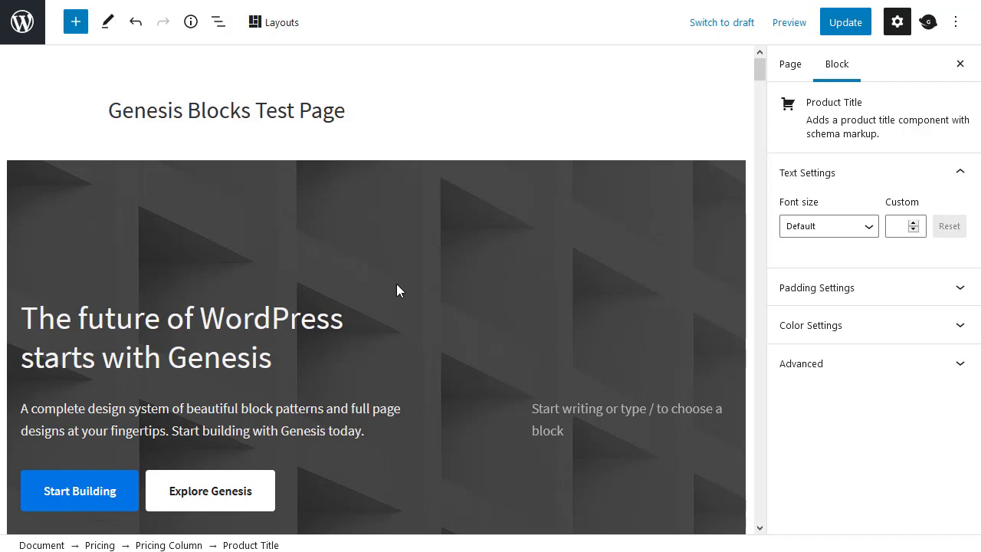
{"action": "left_click", "coordinate": [17, 172]}
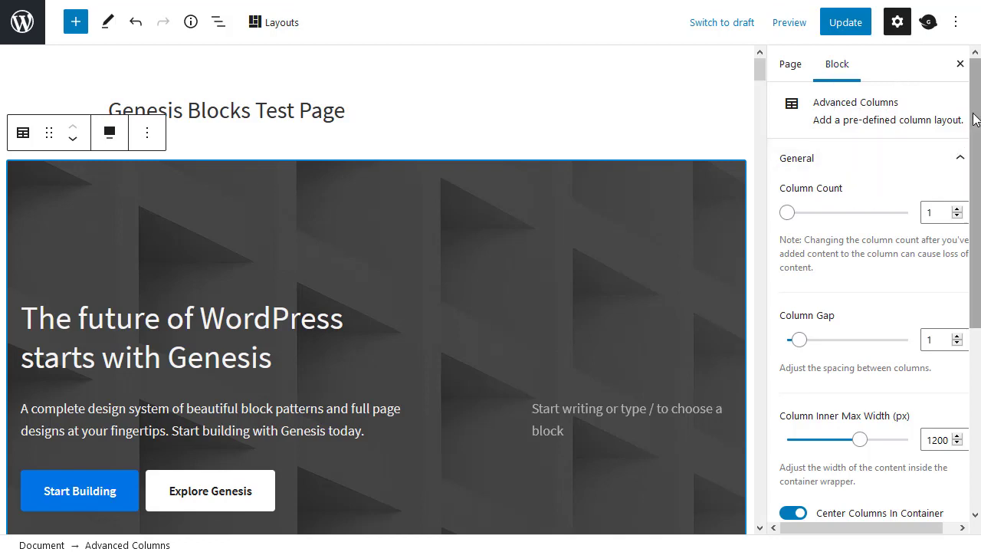
{"action": "left_click_drag", "start_coordinate": [978, 120], "coordinate": [979, 301]}
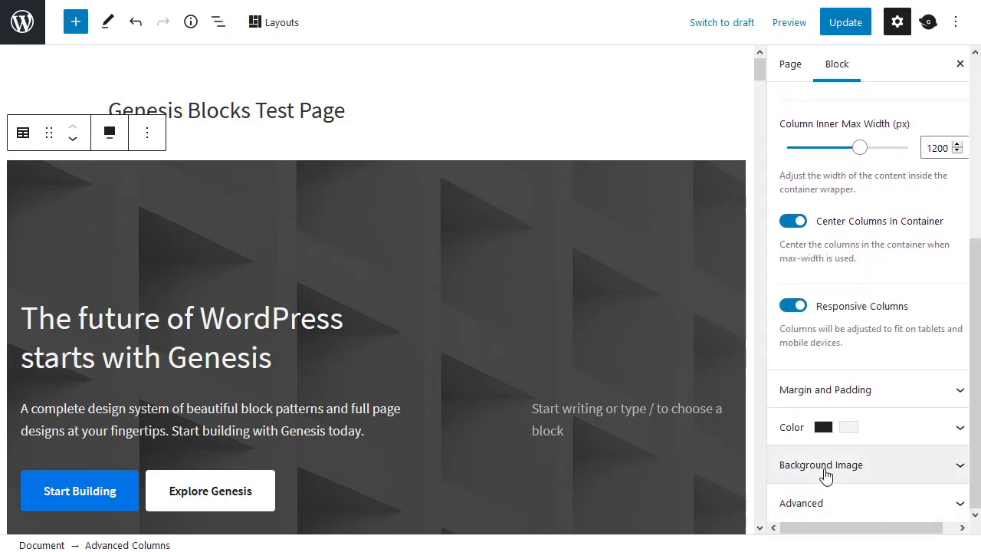
{"action": "left_click", "coordinate": [11, 171]}
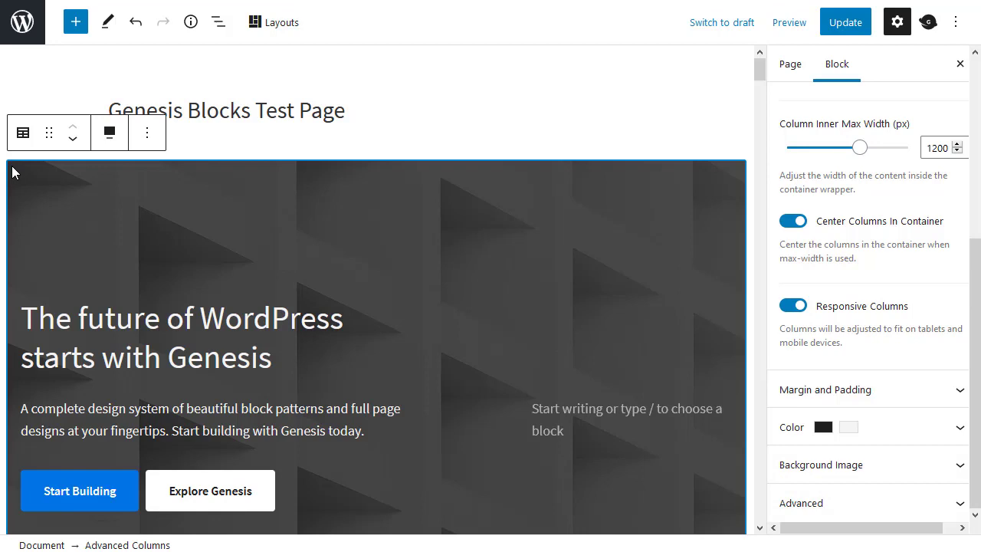
{"action": "left_click", "coordinate": [897, 474]}
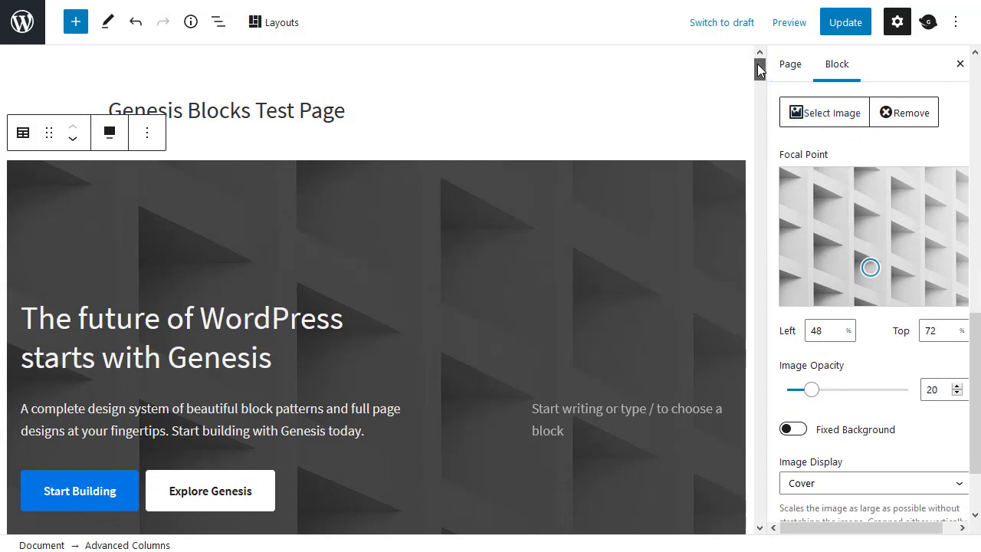
{"action": "left_click_drag", "start_coordinate": [758, 69], "coordinate": [759, 107]}
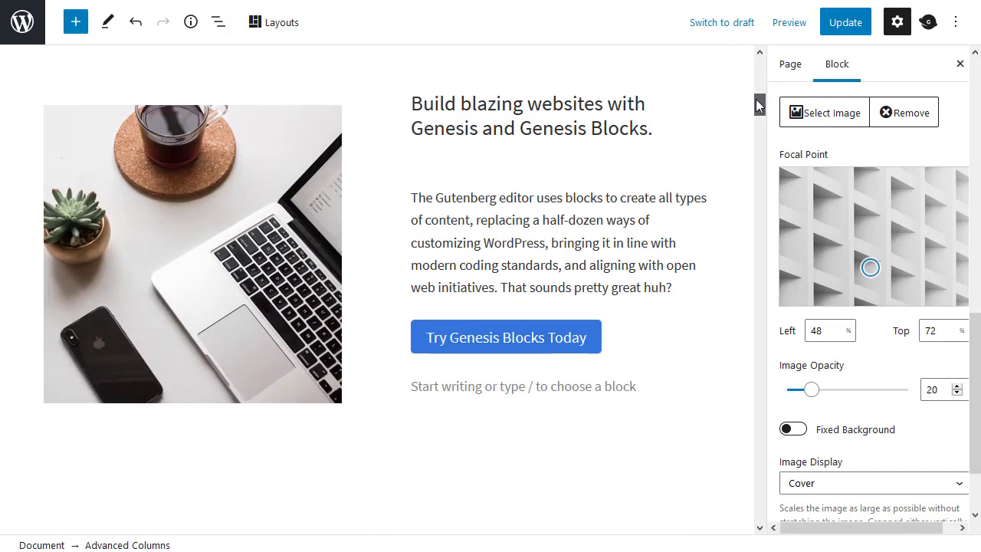
{"action": "left_click", "coordinate": [230, 199]}
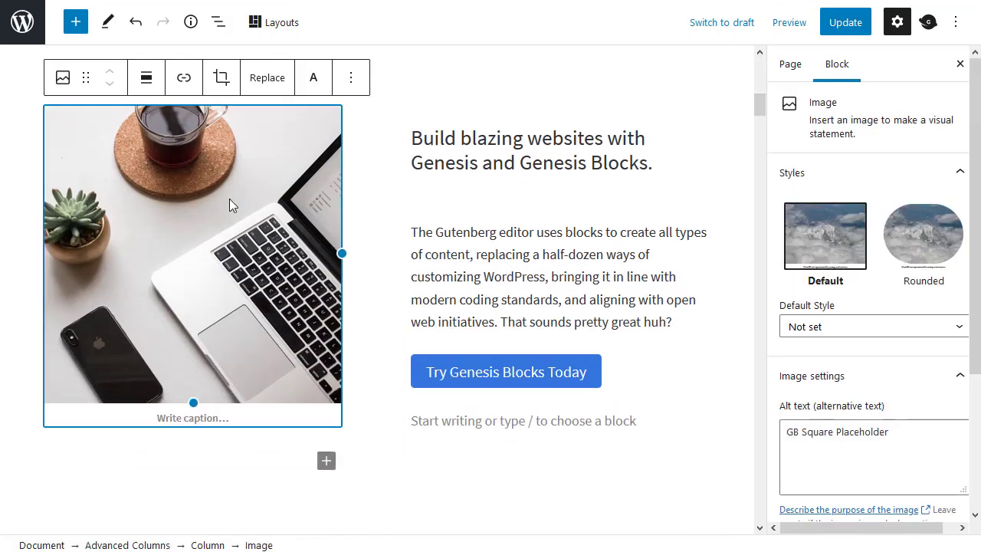
{"action": "left_click", "coordinate": [265, 81]}
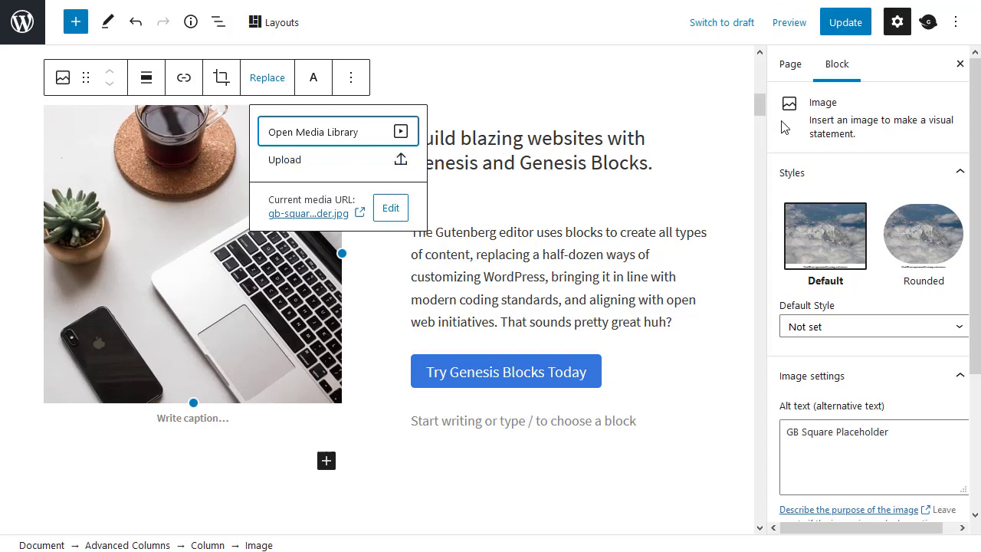
{"action": "left_click_drag", "start_coordinate": [758, 105], "coordinate": [756, 147]}
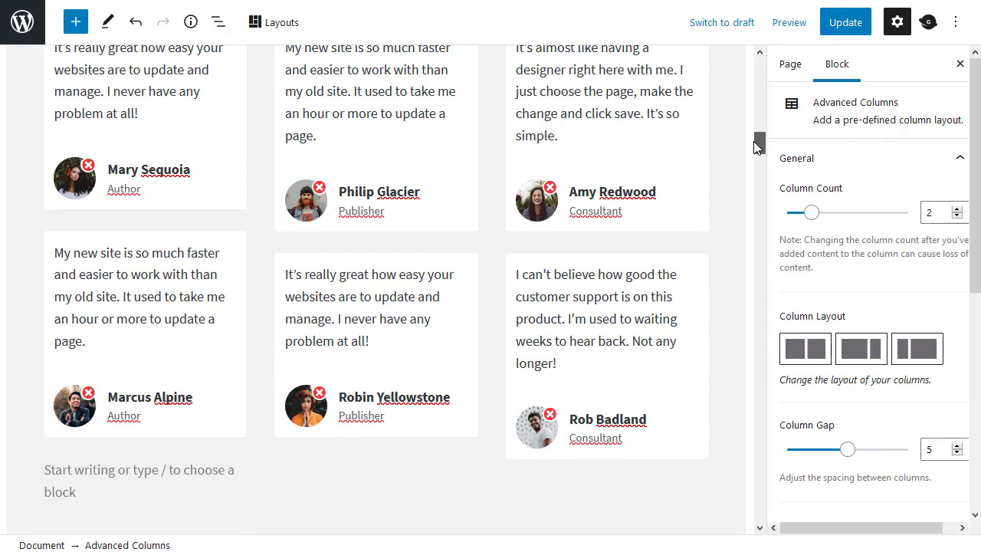
{"action": "left_click", "coordinate": [309, 207]}
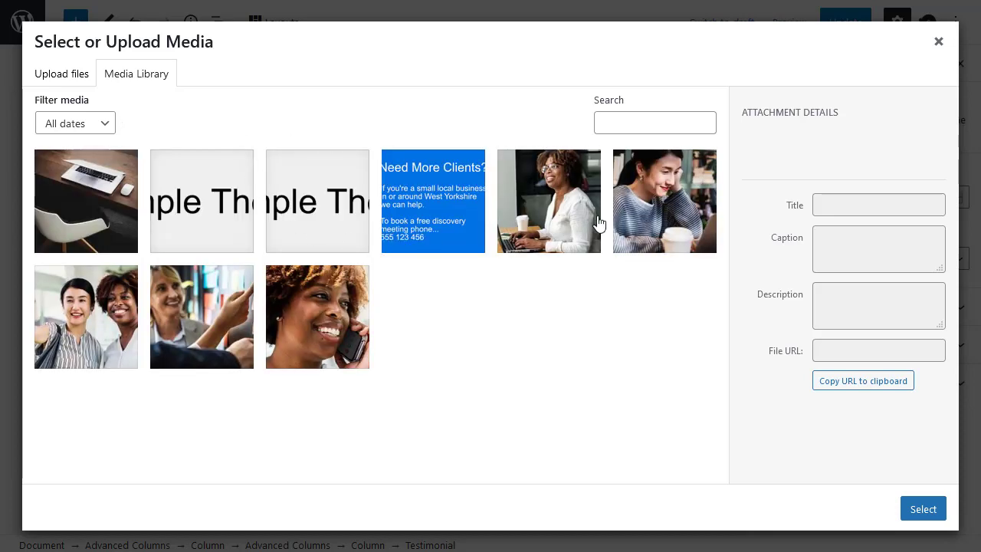
{"action": "left_click", "coordinate": [937, 42]}
{"action": "left_click_drag", "start_coordinate": [759, 146], "coordinate": [766, 217]}
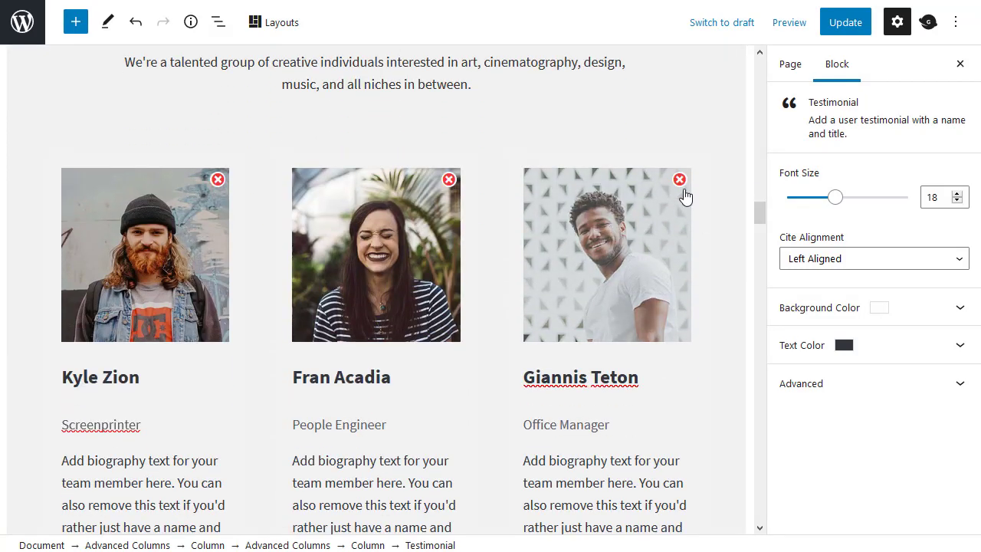
{"action": "left_click", "coordinate": [613, 205]}
{"action": "left_click", "coordinate": [614, 205]}
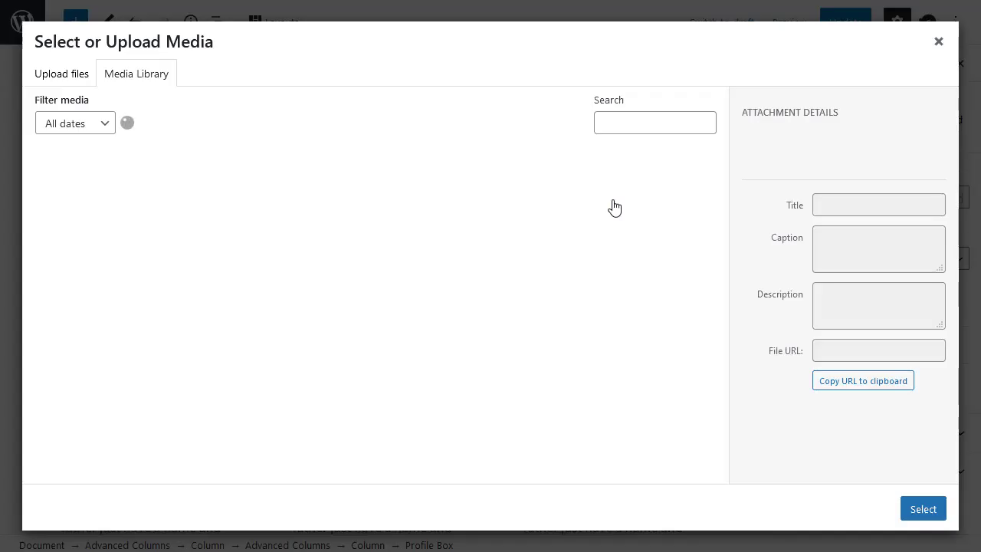
{"action": "left_click", "coordinate": [940, 44]}
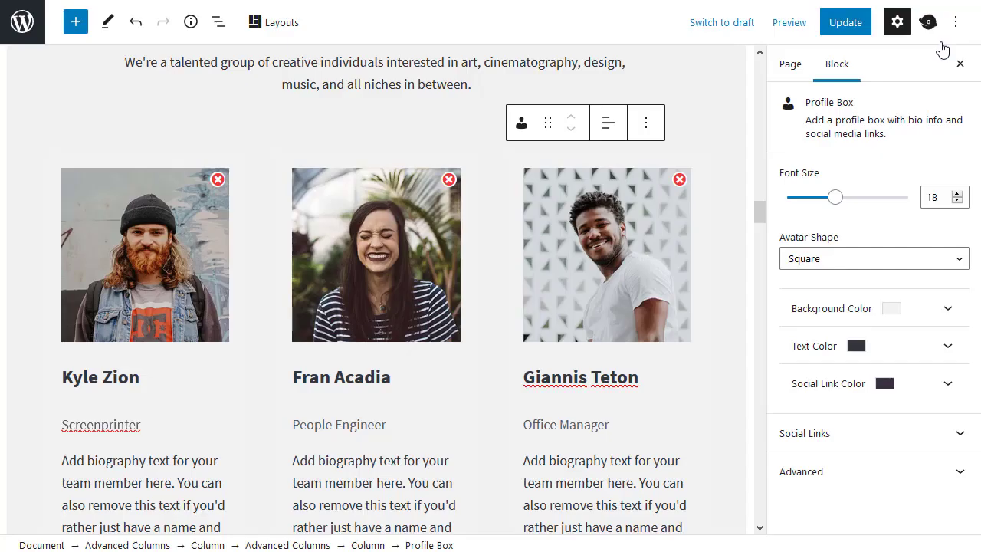
{"action": "left_click_drag", "start_coordinate": [764, 206], "coordinate": [751, 301]}
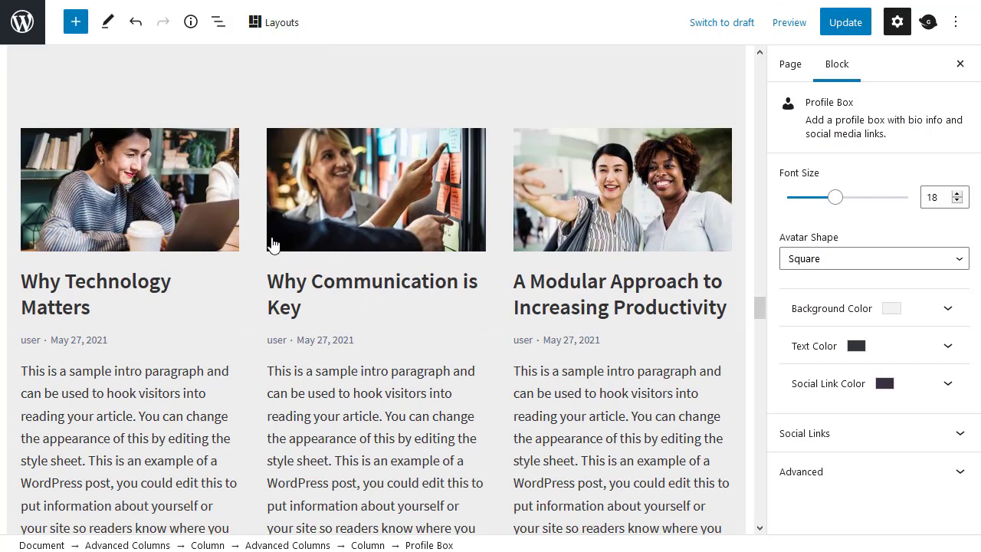
Open the Why Technology Matters post from the grid, check its featured image, update it and view it live.
{"action": "left_click", "coordinate": [255, 207]}
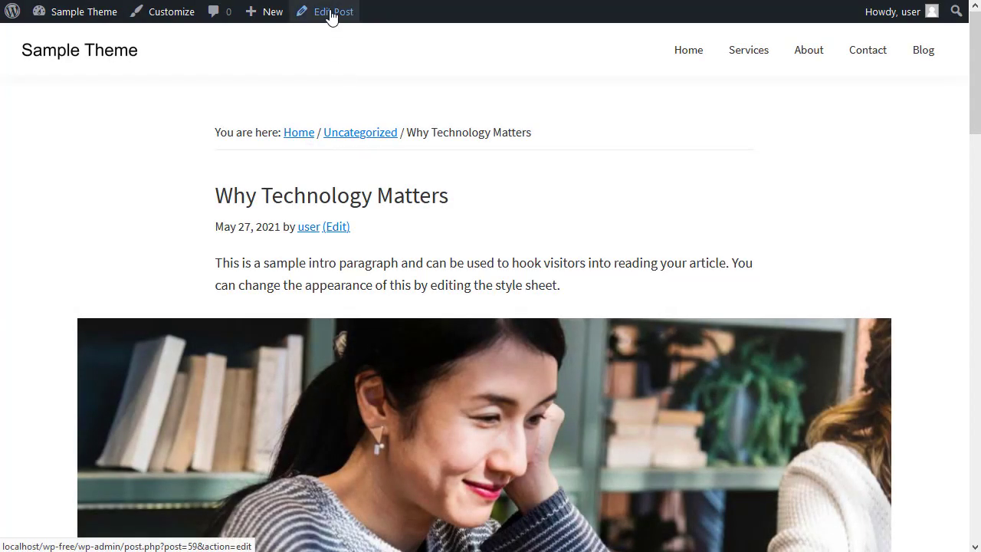
{"action": "left_click", "coordinate": [331, 15]}
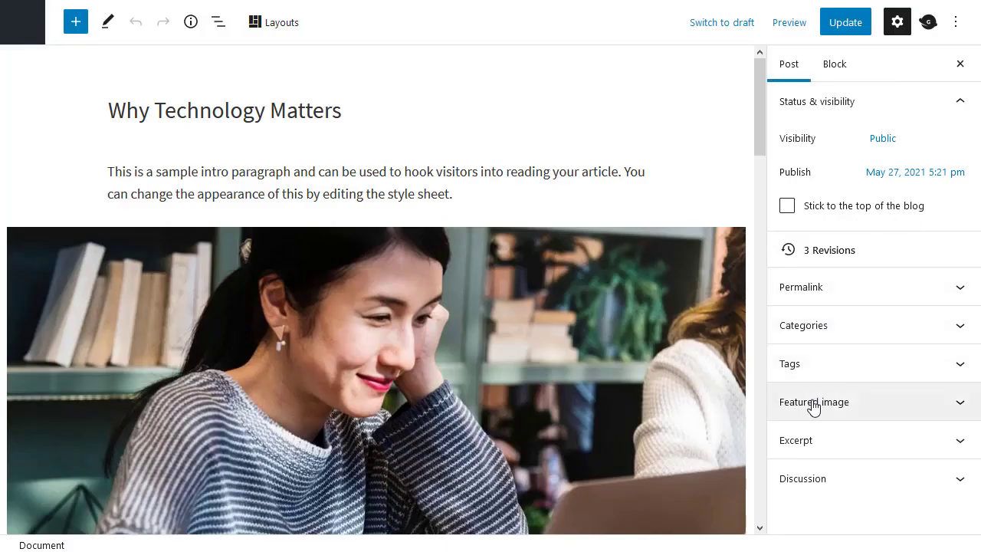
{"action": "left_click", "coordinate": [814, 408]}
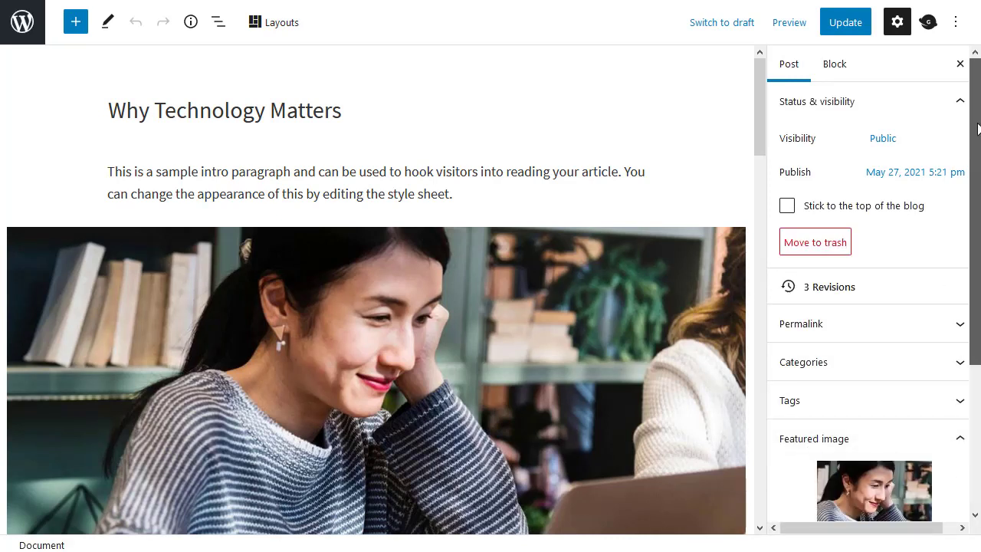
{"action": "scroll", "coordinate": [972, 217], "scroll_direction": "down", "scroll_amount": 2}
{"action": "scroll", "coordinate": [972, 216], "scroll_direction": "down", "scroll_amount": 1}
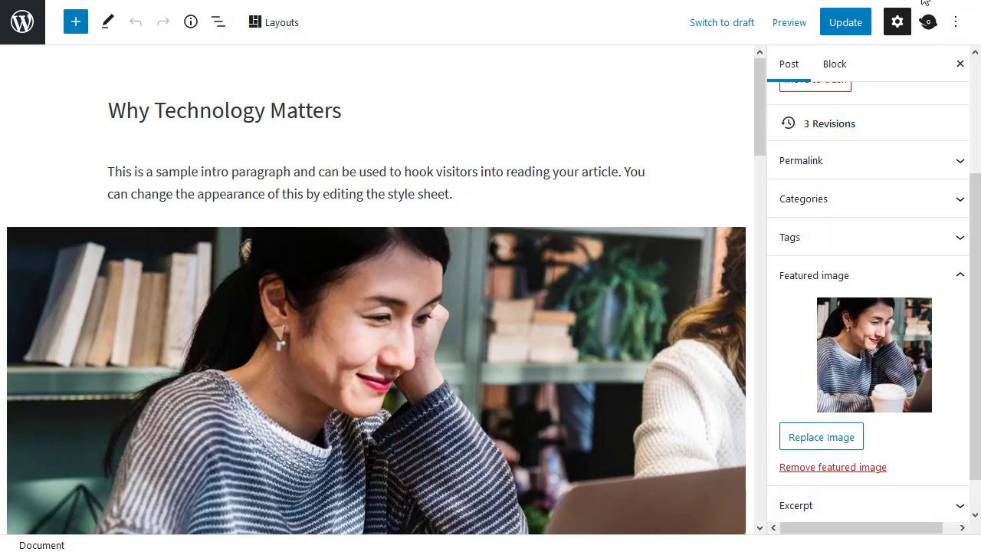
{"action": "left_click", "coordinate": [846, 23]}
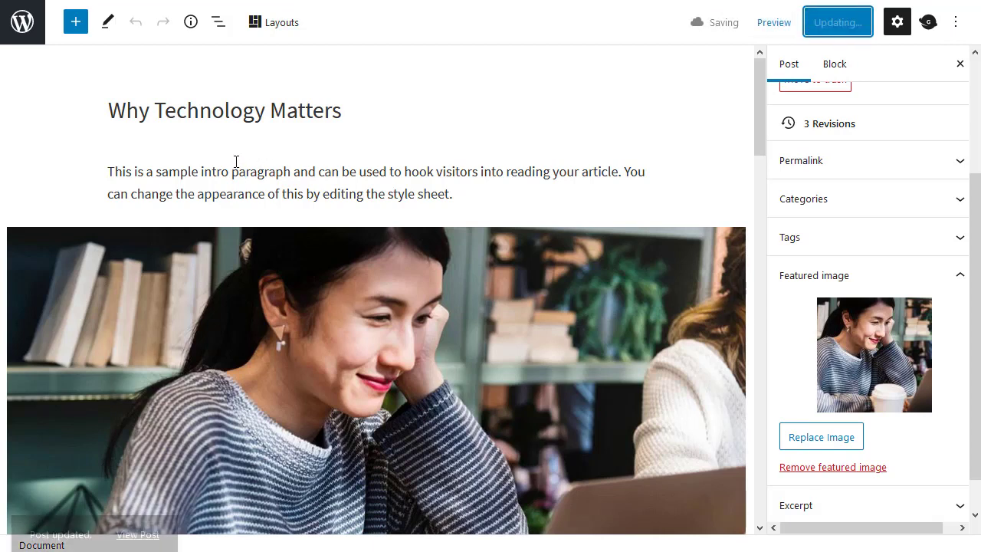
{"action": "left_click", "coordinate": [130, 507]}
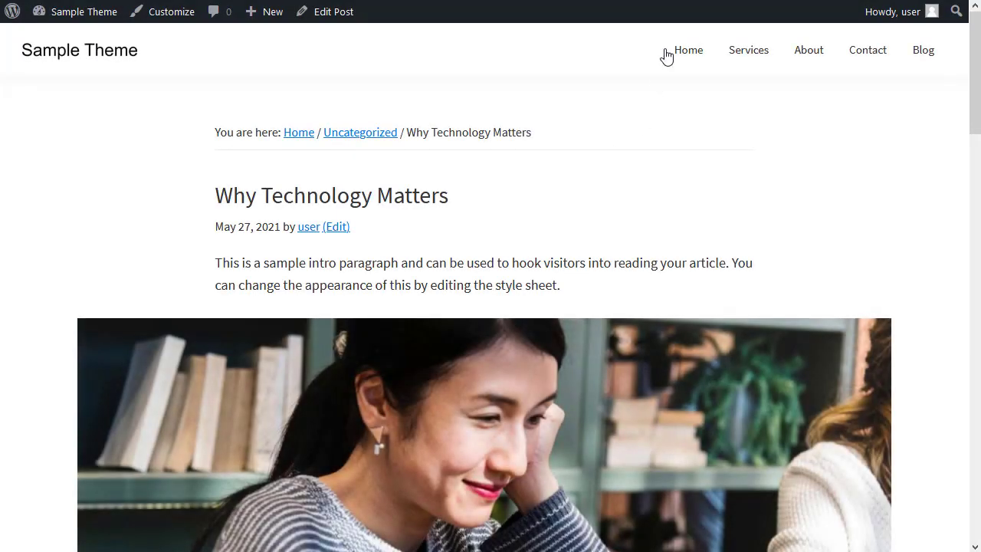
Go to Genesis Blocks Test Page from the Home menu, edit it and scroll to the Build your site columns.
{"action": "mouse_move", "coordinate": [680, 54]}
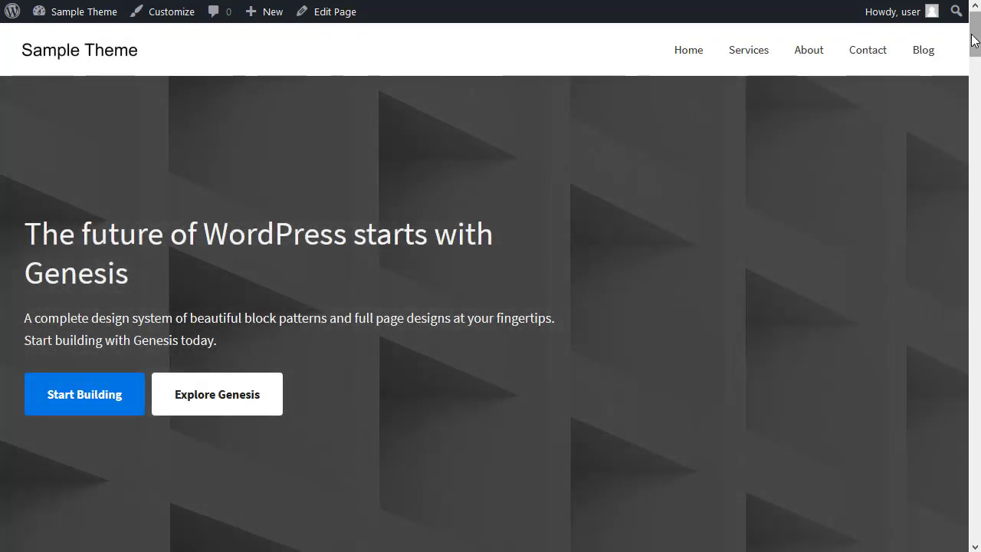
{"action": "left_click_drag", "start_coordinate": [976, 43], "coordinate": [977, 69]}
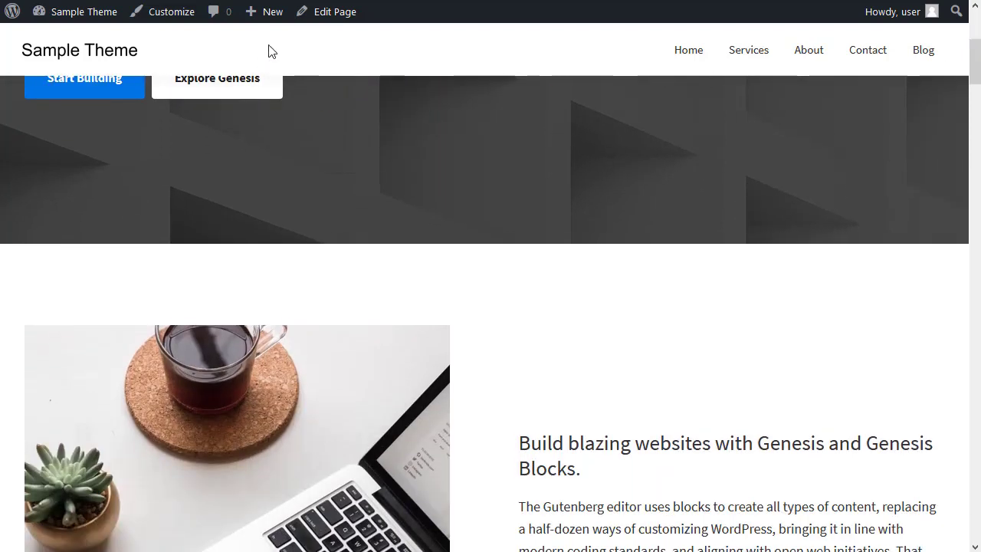
{"action": "left_click", "coordinate": [345, 13]}
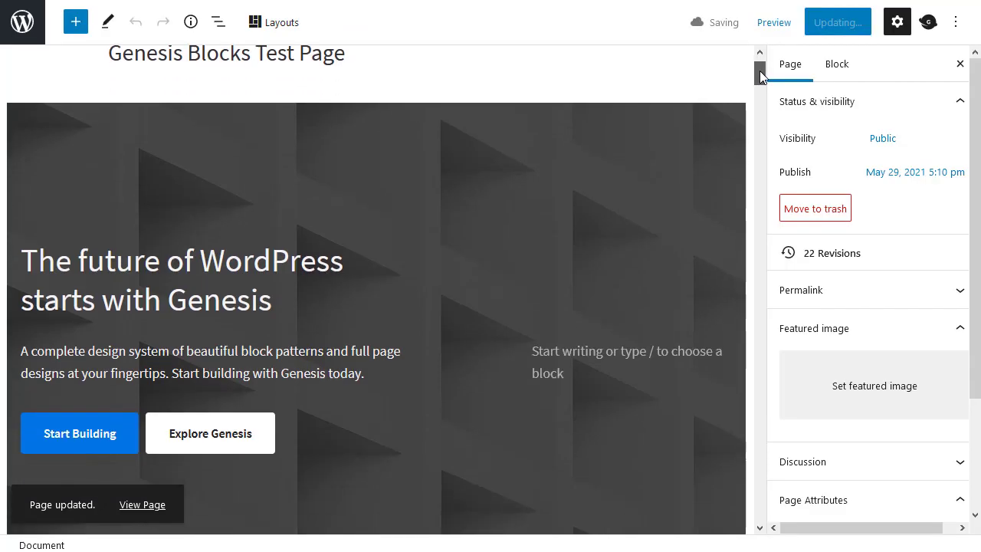
{"action": "left_click_drag", "start_coordinate": [761, 74], "coordinate": [805, 449]}
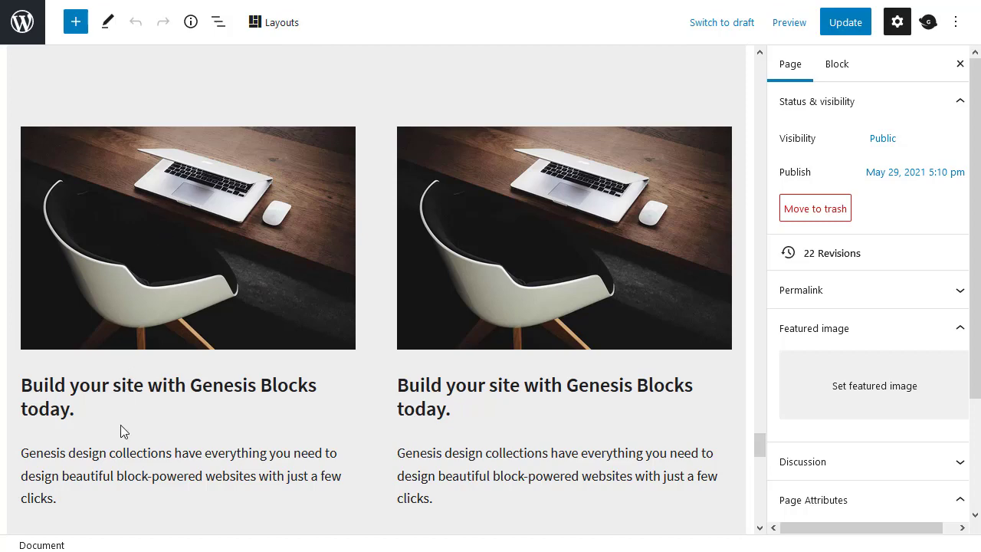
{"action": "scroll", "coordinate": [116, 457], "scroll_direction": "down", "scroll_amount": 1}
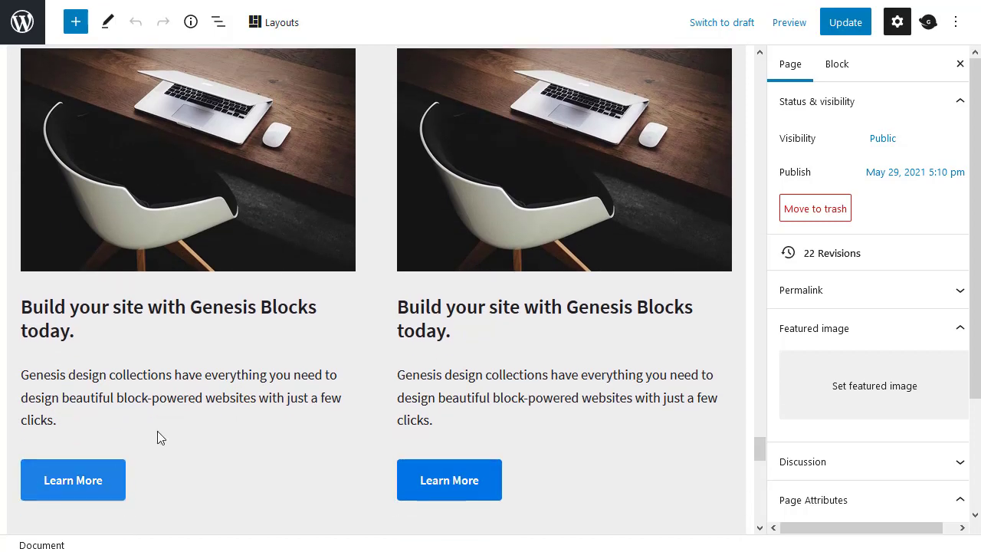
{"action": "scroll", "coordinate": [241, 346], "scroll_direction": "up", "scroll_amount": 2}
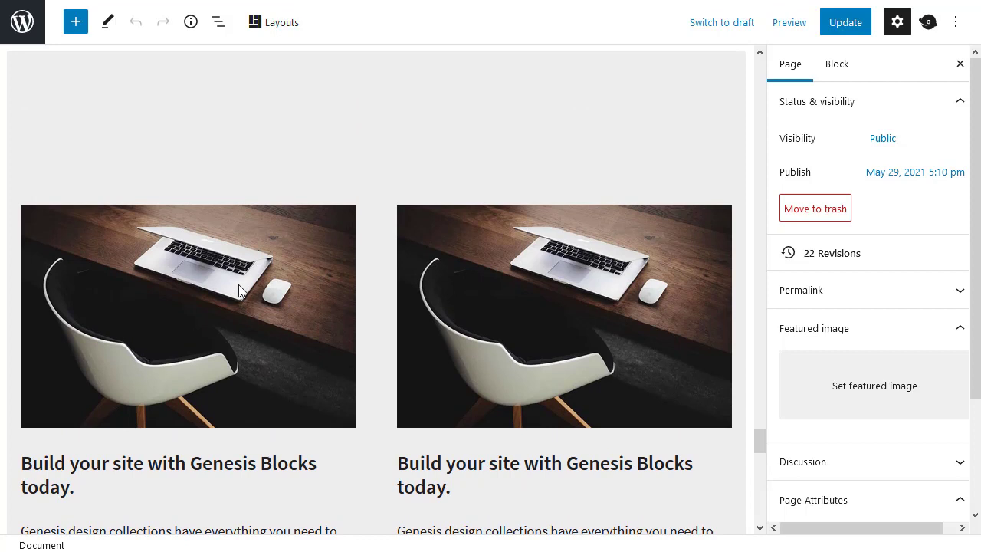
{"action": "left_click", "coordinate": [183, 262]}
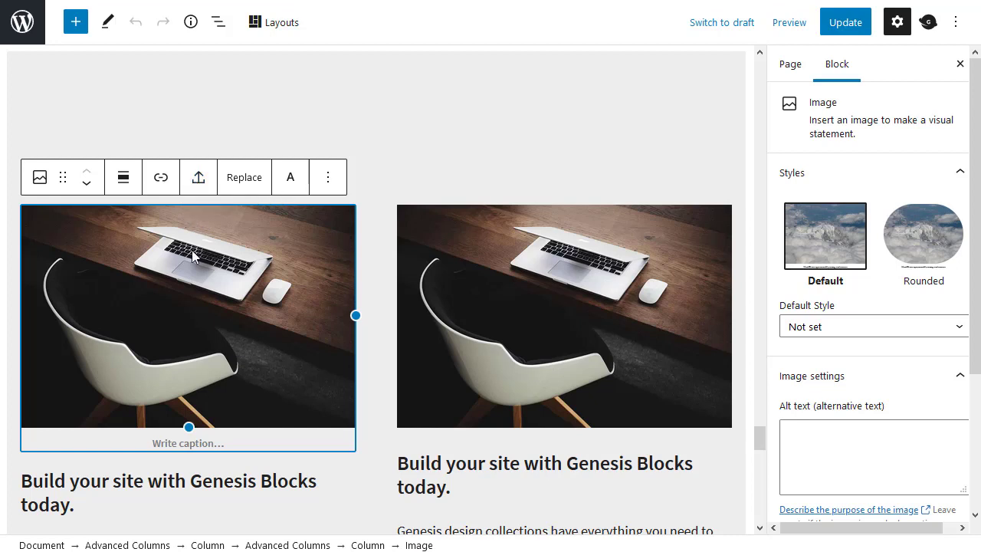
Upload the externally hosted left laptop-and-chair image to the media library, then compare it with the right image.
{"action": "left_click", "coordinate": [198, 179]}
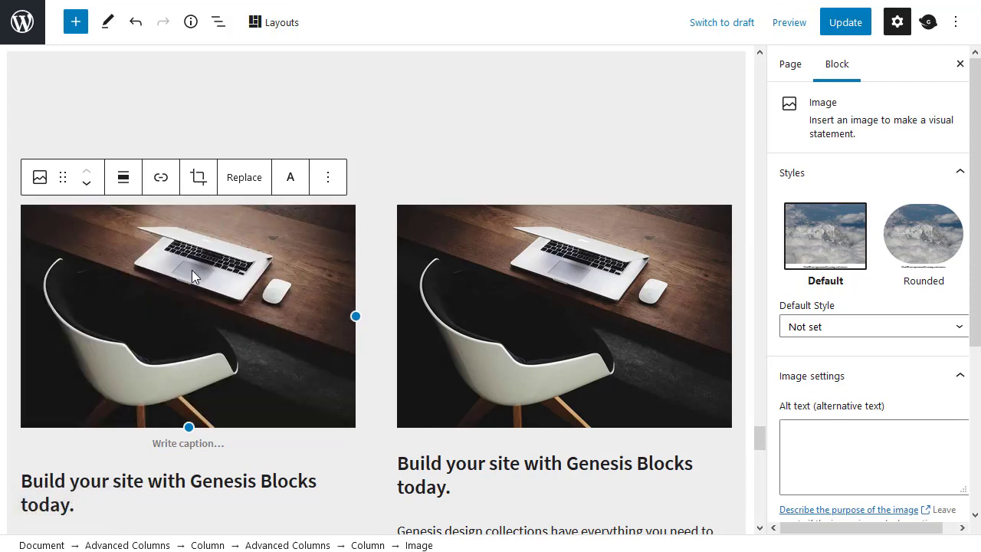
{"action": "left_click", "coordinate": [588, 353]}
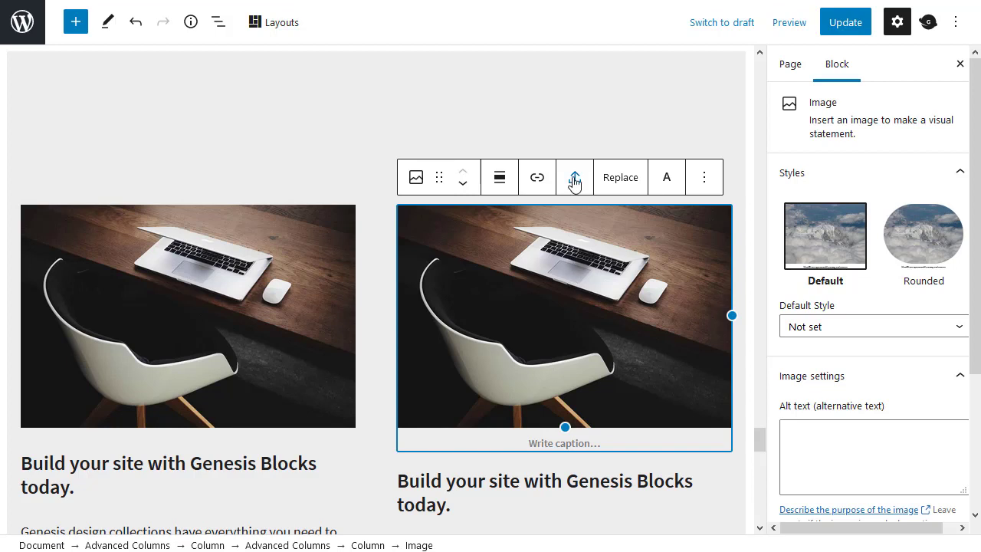
{"action": "left_click", "coordinate": [208, 301]}
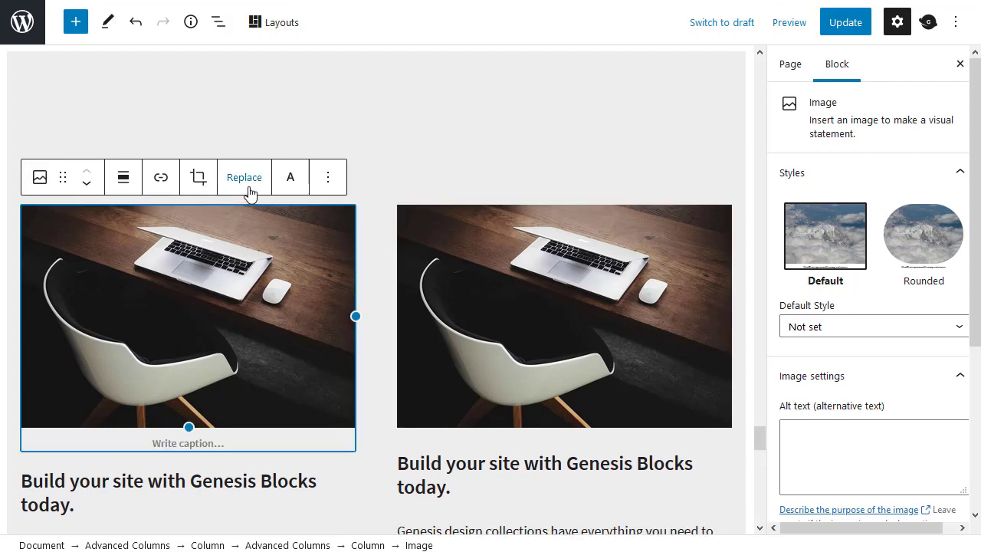
{"action": "left_click", "coordinate": [552, 258]}
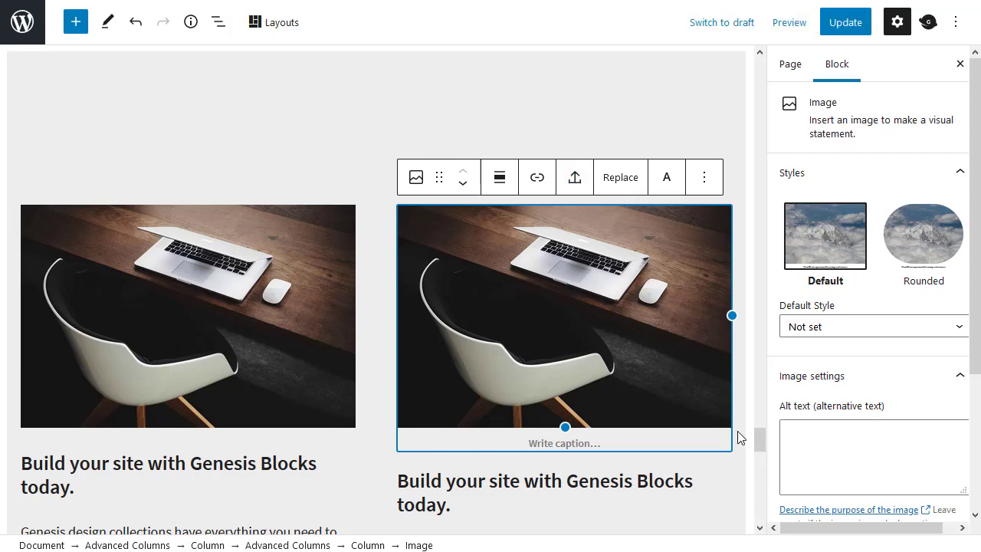
{"action": "mouse_move", "coordinate": [762, 440]}
{"action": "left_mouse_down"}
{"action": "mouse_move", "coordinate": [760, 482]}
{"action": "mouse_move", "coordinate": [756, 452]}
{"action": "left_mouse_up"}
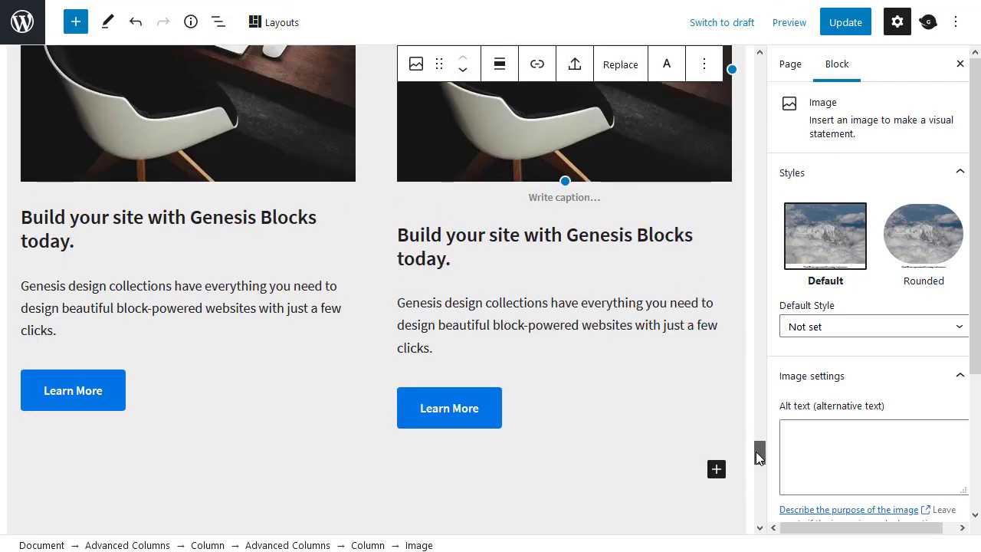
Change the right button's label from Learn More to 'Click me'.
{"action": "left_click", "coordinate": [441, 413]}
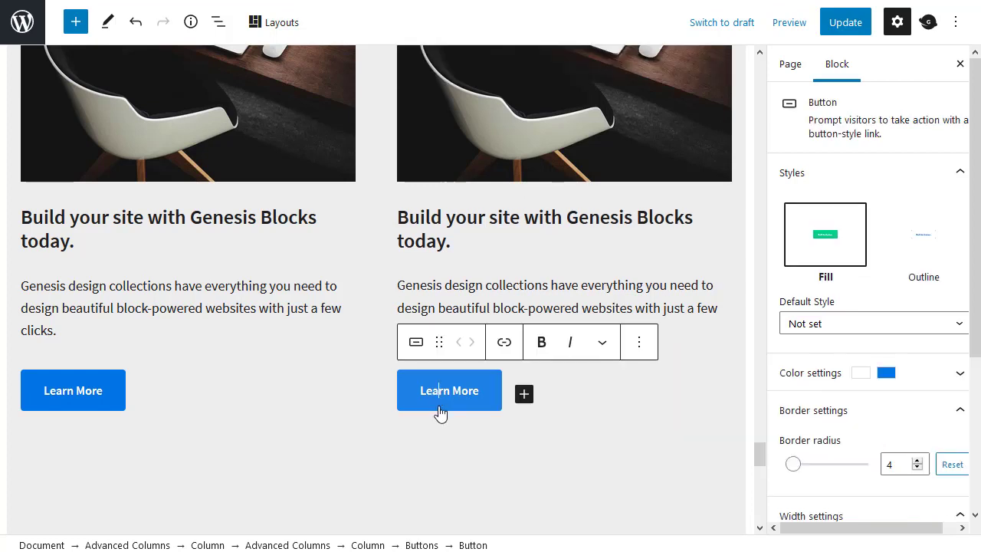
{"action": "key", "text": "ctrl+a"}
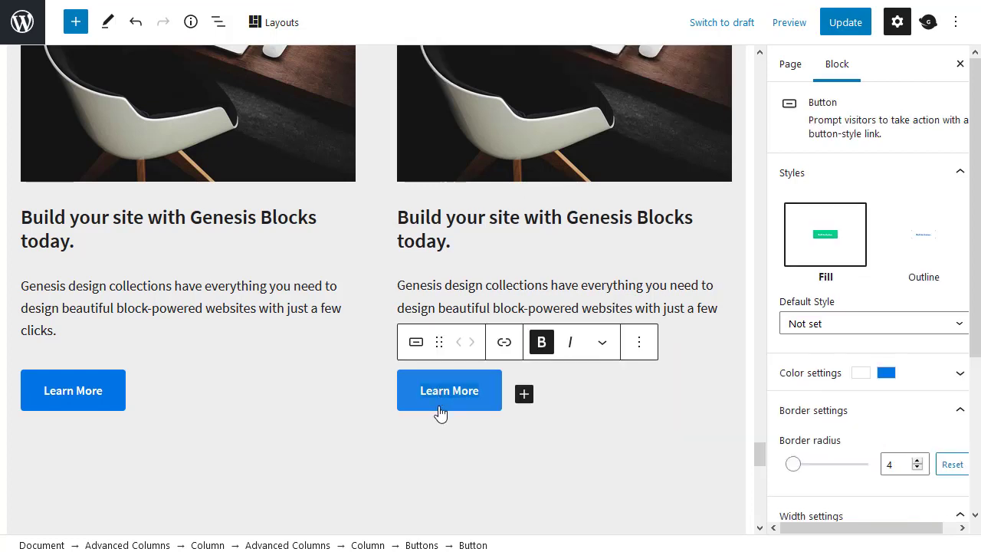
{"action": "type", "text": "Click"}
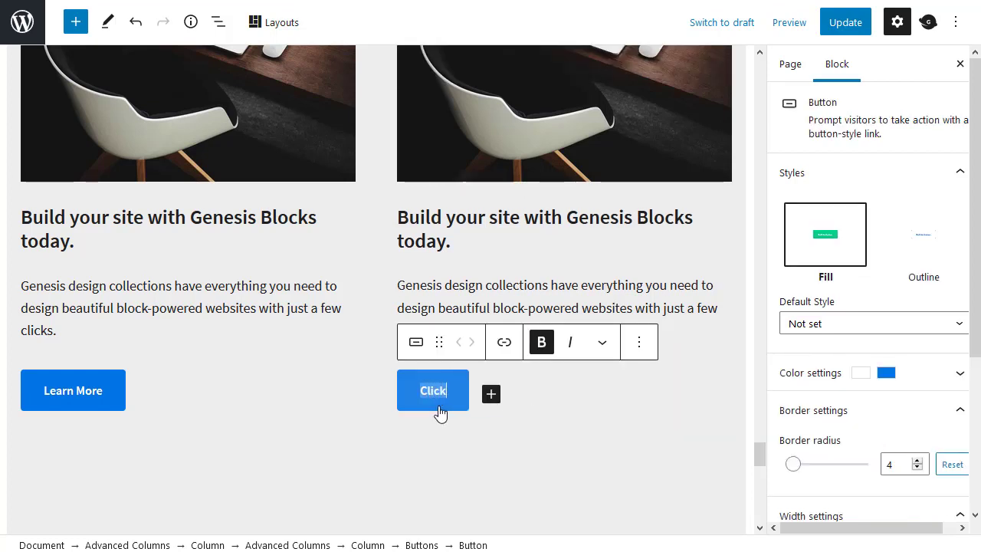
{"action": "type", "text": " me"}
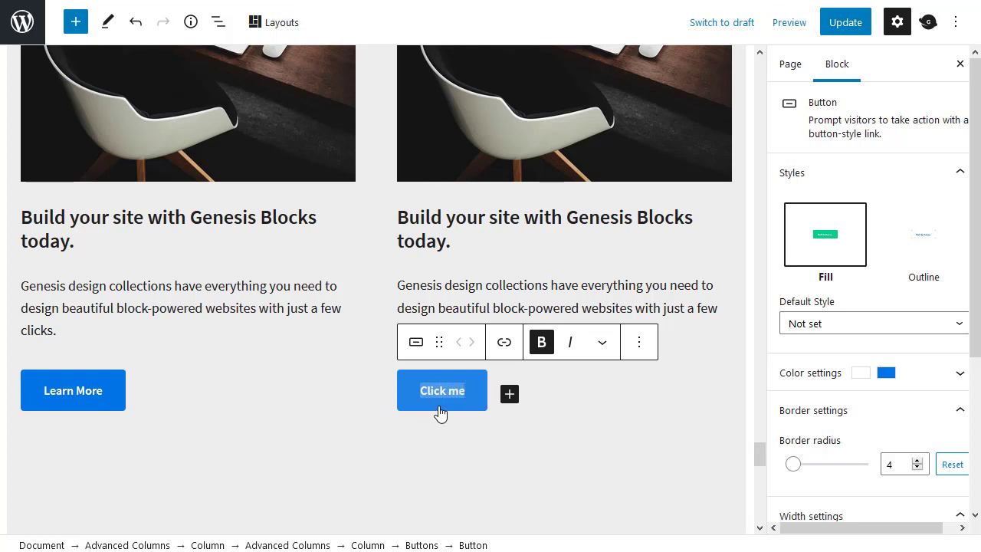
Link the Click me button to the About page, replacing the temporary # link.
{"action": "left_click", "coordinate": [505, 344]}
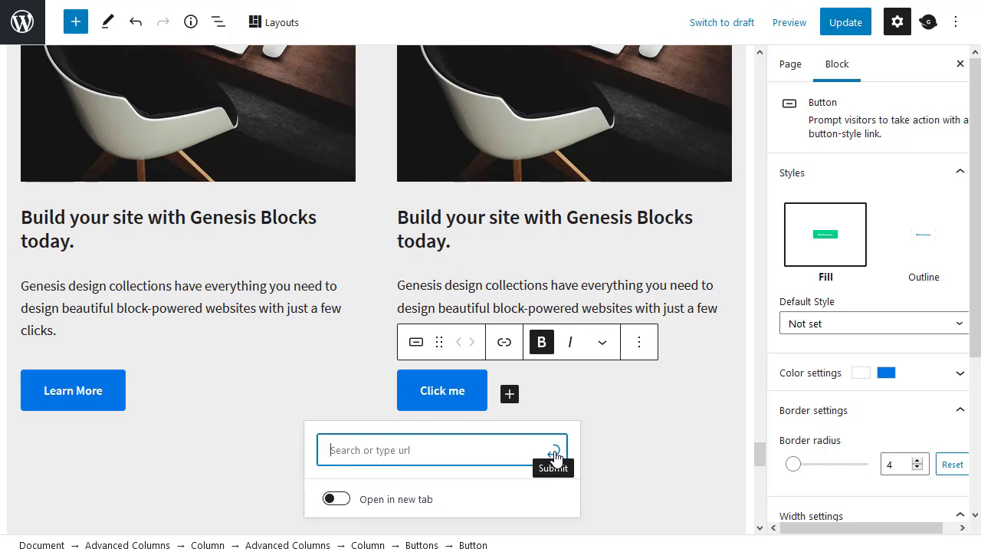
{"action": "type", "text": "#"}
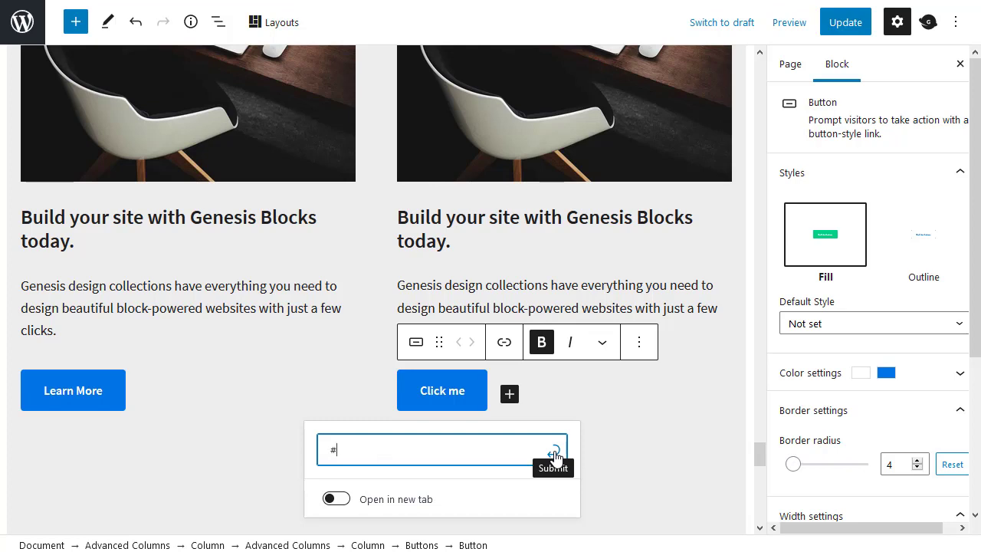
{"action": "key", "text": "Tab"}
{"action": "left_click", "coordinate": [552, 451]}
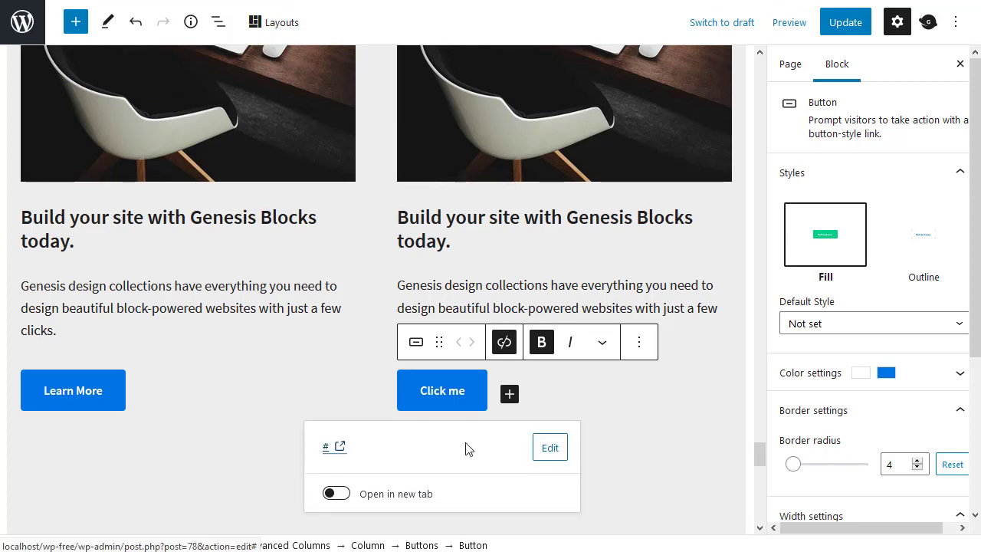
{"action": "left_click", "coordinate": [548, 452]}
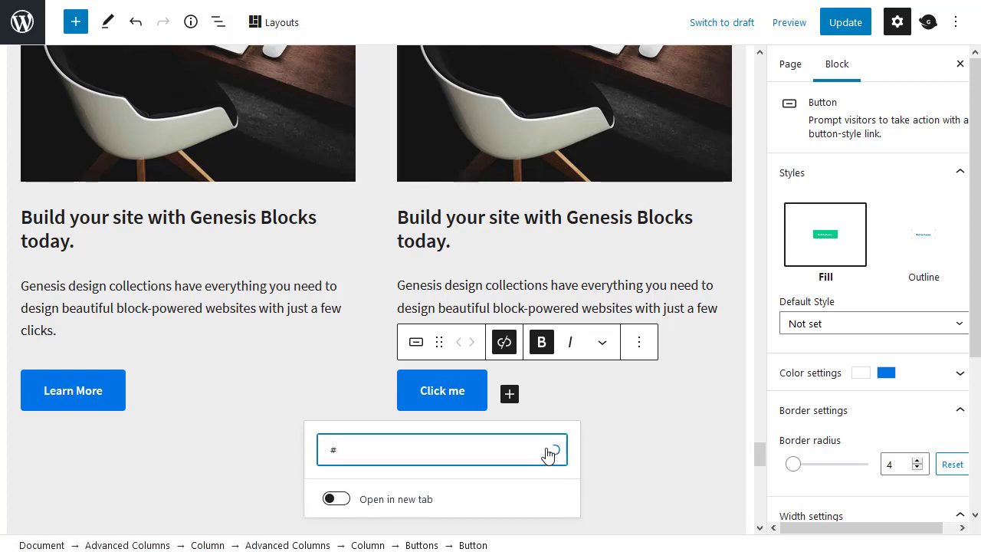
{"action": "left_click_drag", "start_coordinate": [419, 452], "coordinate": [287, 446]}
{"action": "type", "text": "about"}
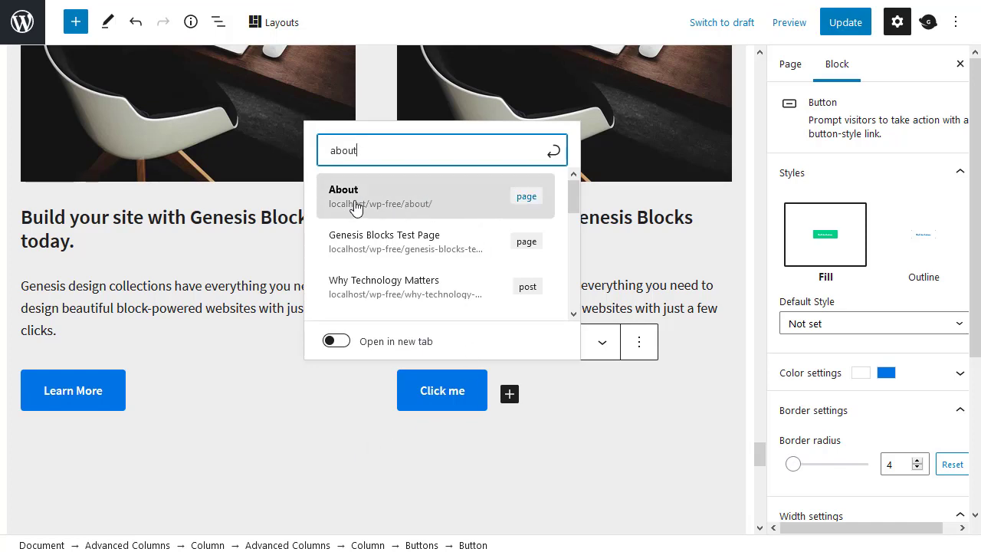
{"action": "left_click", "coordinate": [529, 201]}
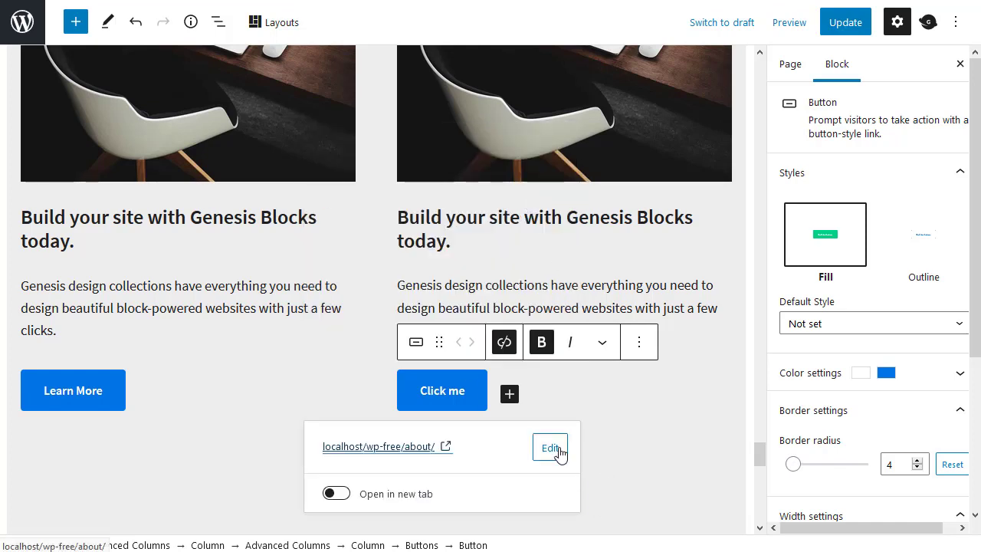
{"action": "left_click", "coordinate": [617, 434]}
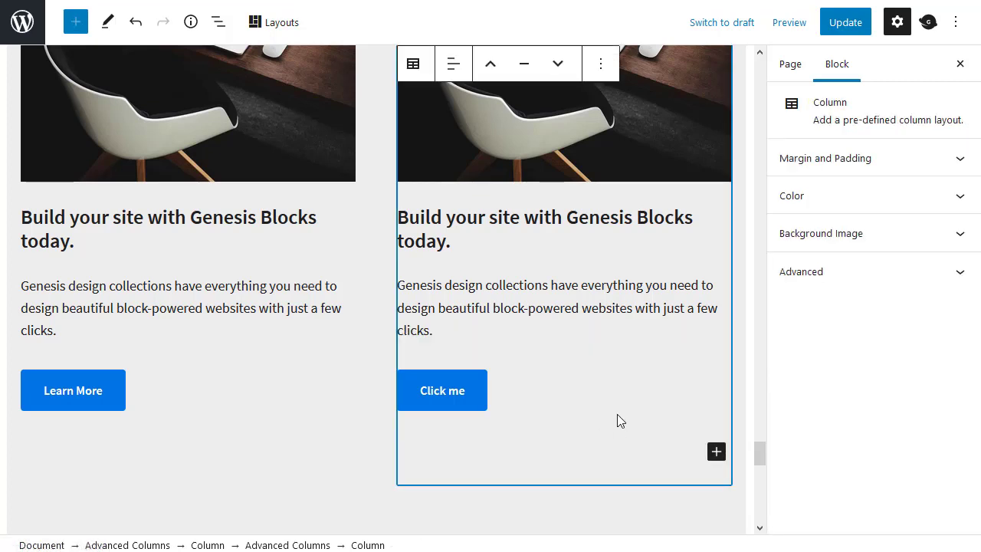
Overwrite the right column's H3 heading with 'Type your text in here.'.
{"action": "double_click", "coordinate": [447, 217]}
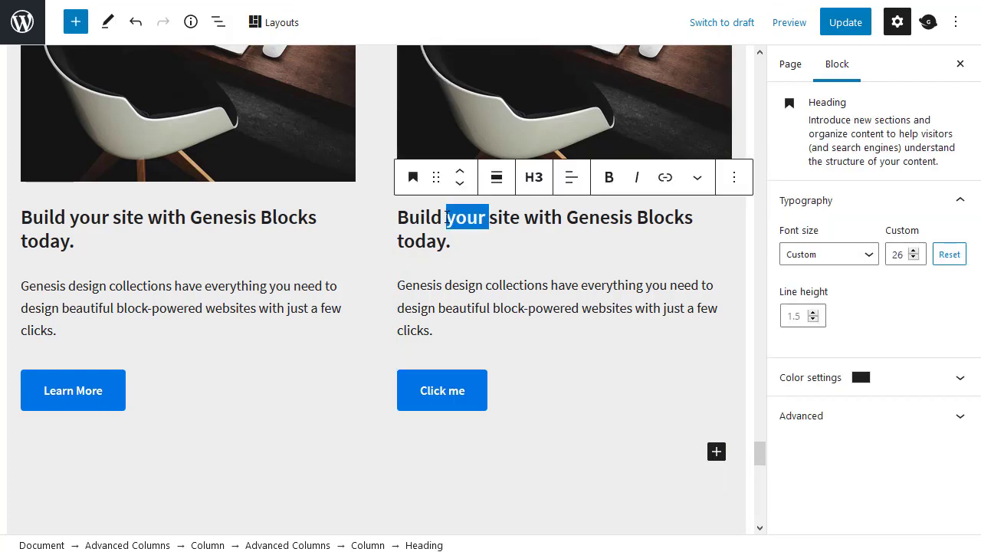
{"action": "left_click", "coordinate": [448, 218]}
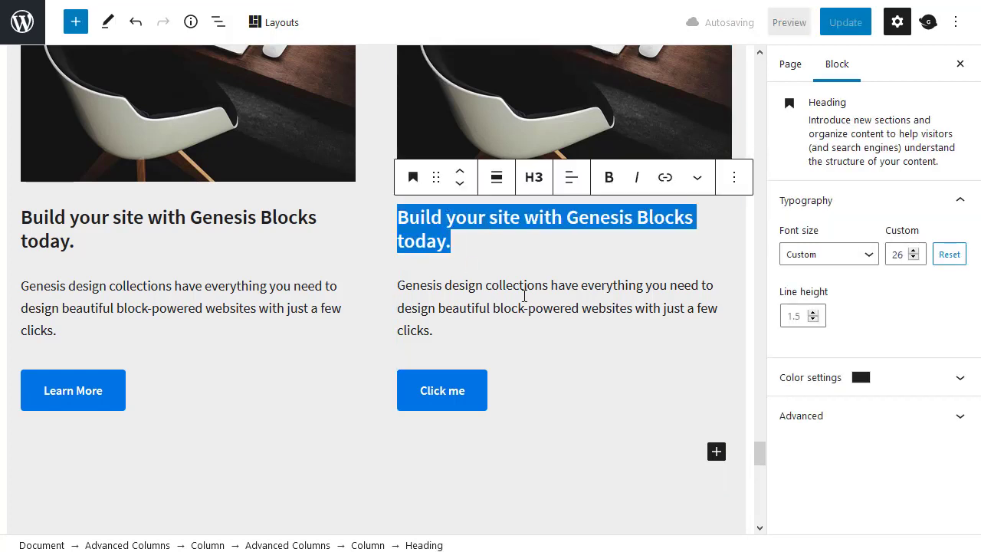
{"action": "type", "text": "Type"}
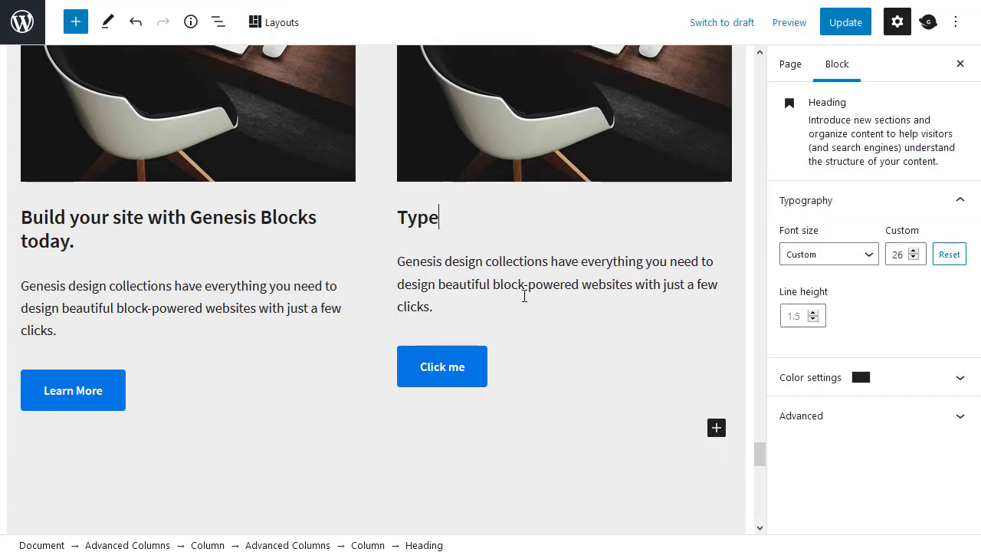
{"action": "type", "text": " your text "}
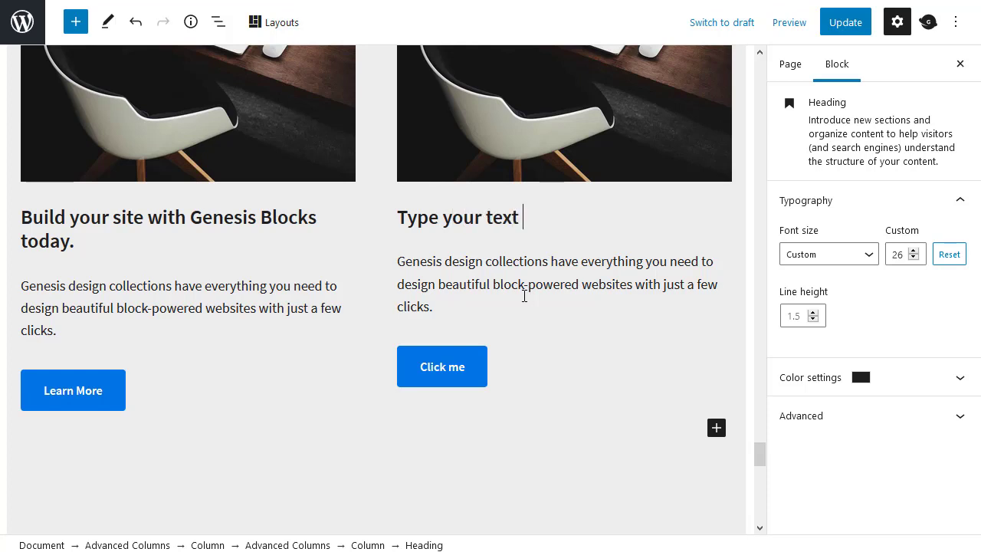
{"action": "type", "text": "in here."}
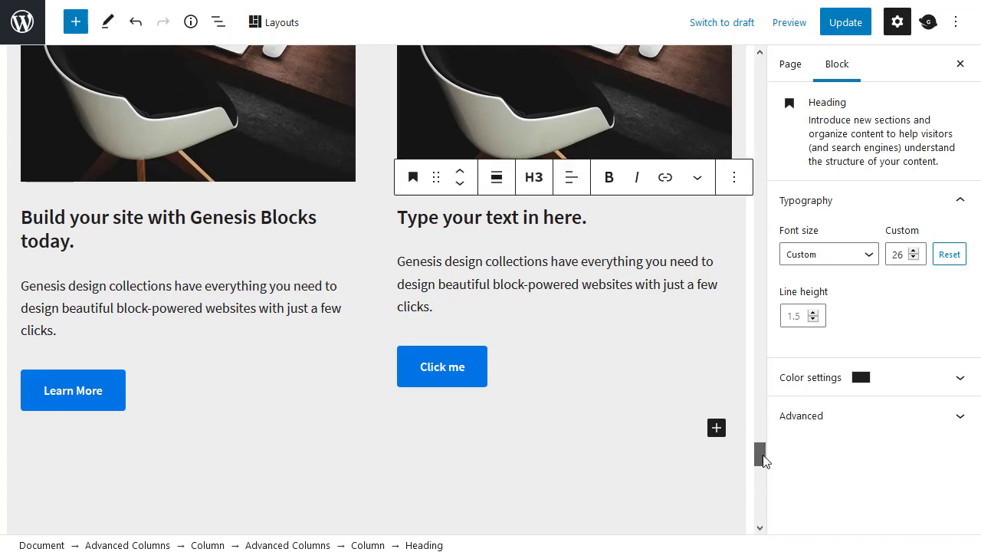
Scroll up the editor and select the Post and Page Grid block on the way to the top section.
{"action": "left_click_drag", "start_coordinate": [763, 460], "coordinate": [763, 323]}
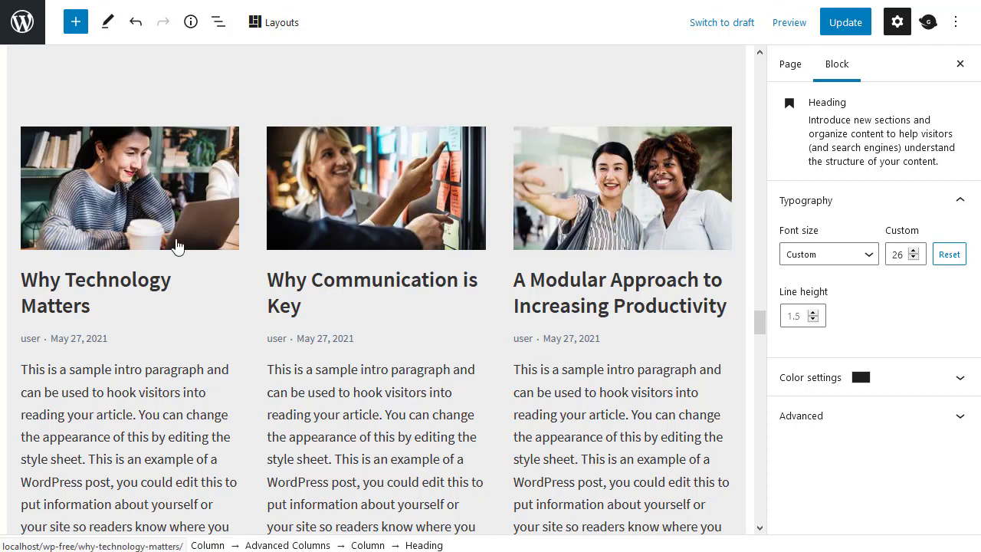
{"action": "left_click", "coordinate": [253, 306]}
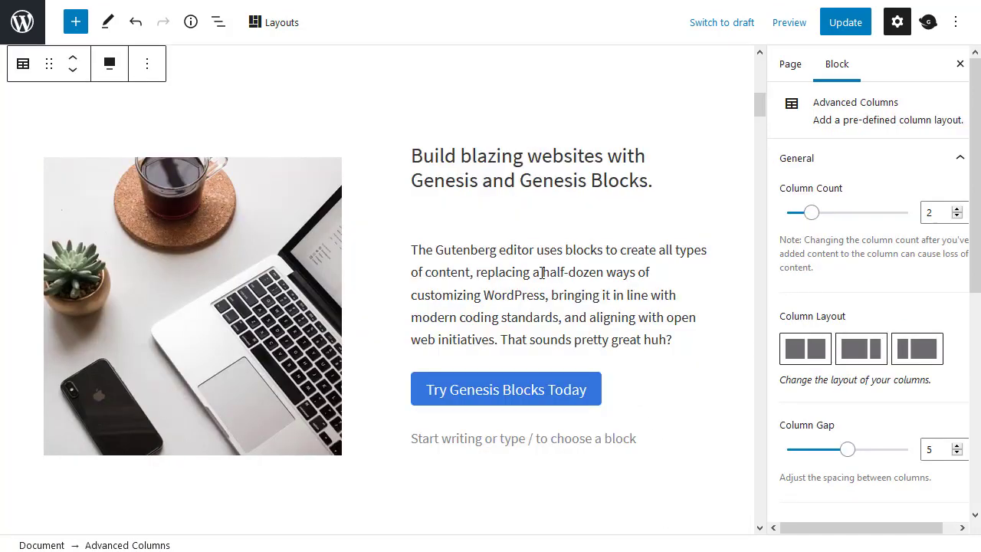
Select the paragraph, the Try Genesis Blocks Today button, its column and the laptop image in turn.
{"action": "left_click", "coordinate": [511, 272]}
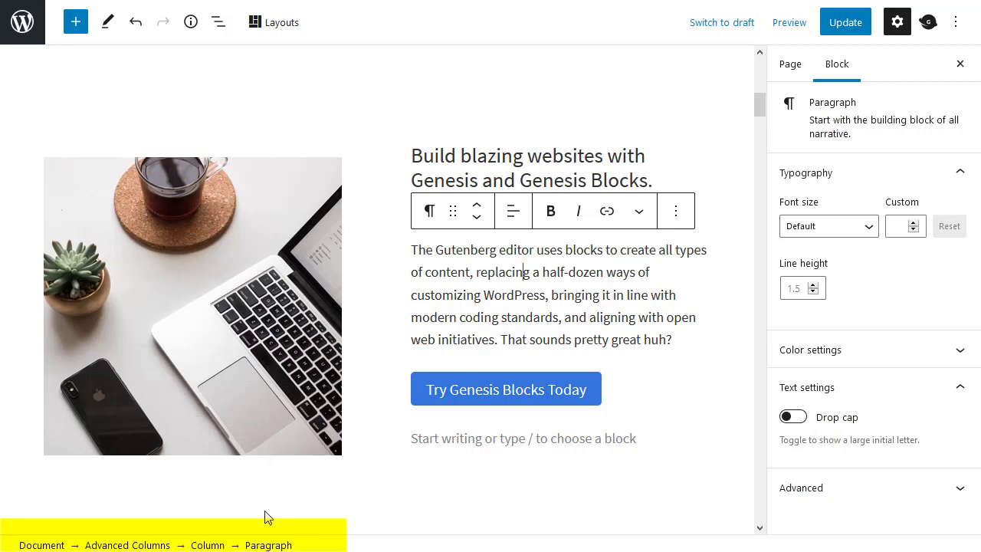
{"action": "left_click", "coordinate": [220, 26]}
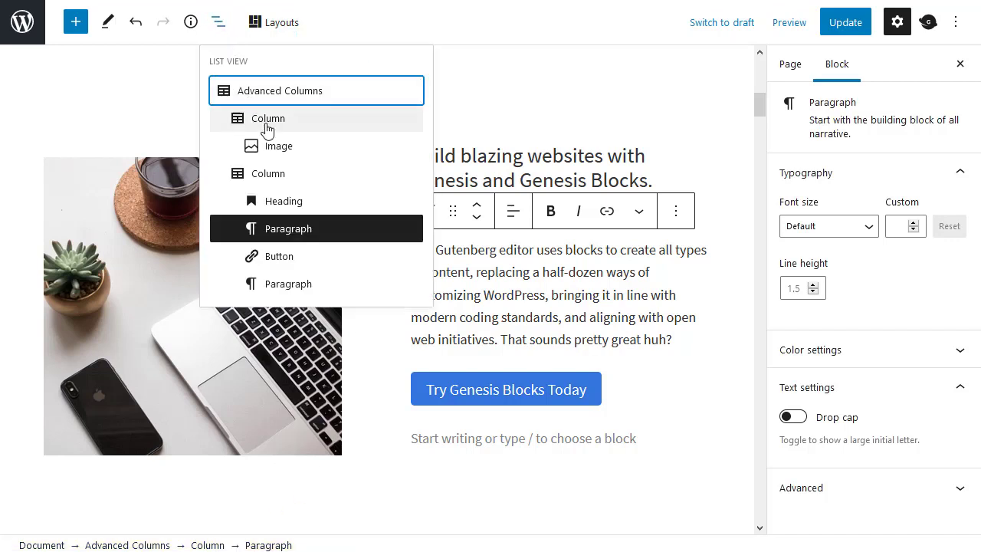
{"action": "left_click", "coordinate": [275, 261]}
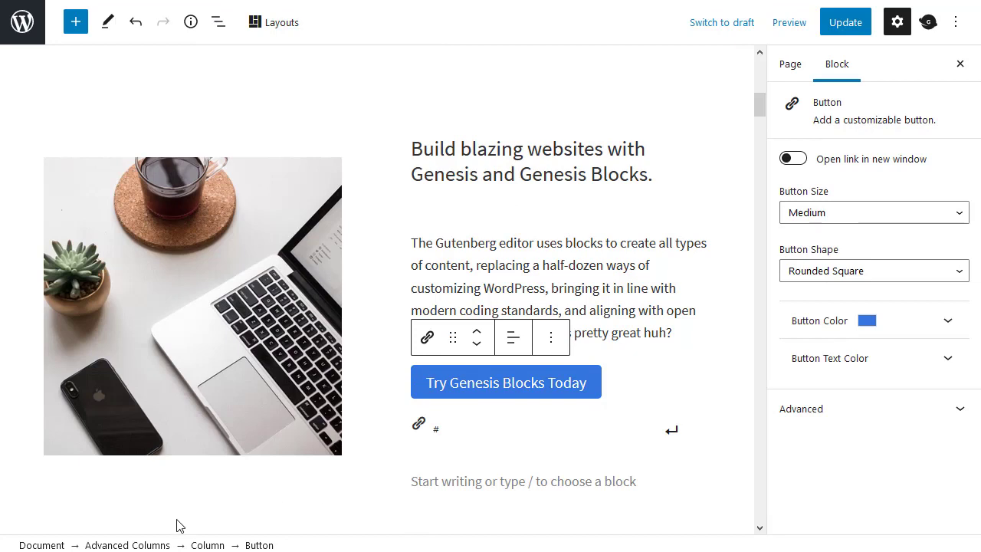
{"action": "left_click", "coordinate": [207, 545]}
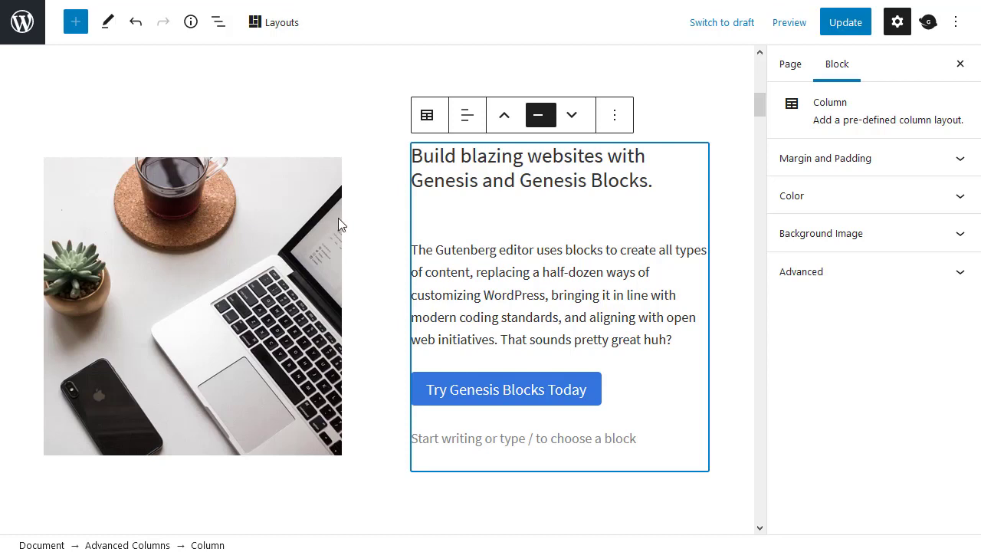
{"action": "left_click", "coordinate": [338, 218]}
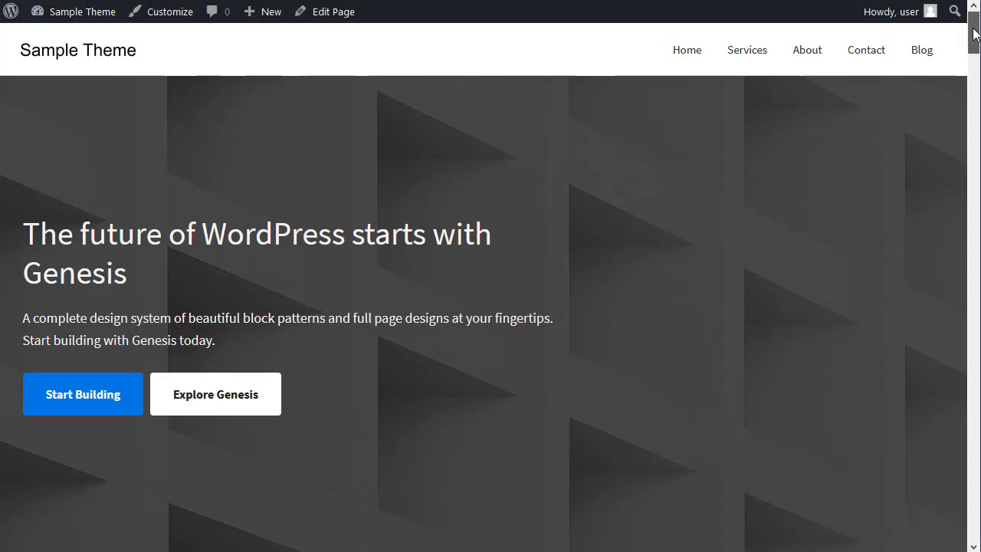
Scroll the live Genesis Blocks Test Page and open it in the block editor via Edit Page.
{"action": "mouse_move", "coordinate": [977, 35]}
{"action": "left_mouse_down"}
{"action": "mouse_move", "coordinate": [974, 259]}
{"action": "mouse_move", "coordinate": [973, 42]}
{"action": "left_mouse_up"}
{"action": "left_click", "coordinate": [324, 11]}
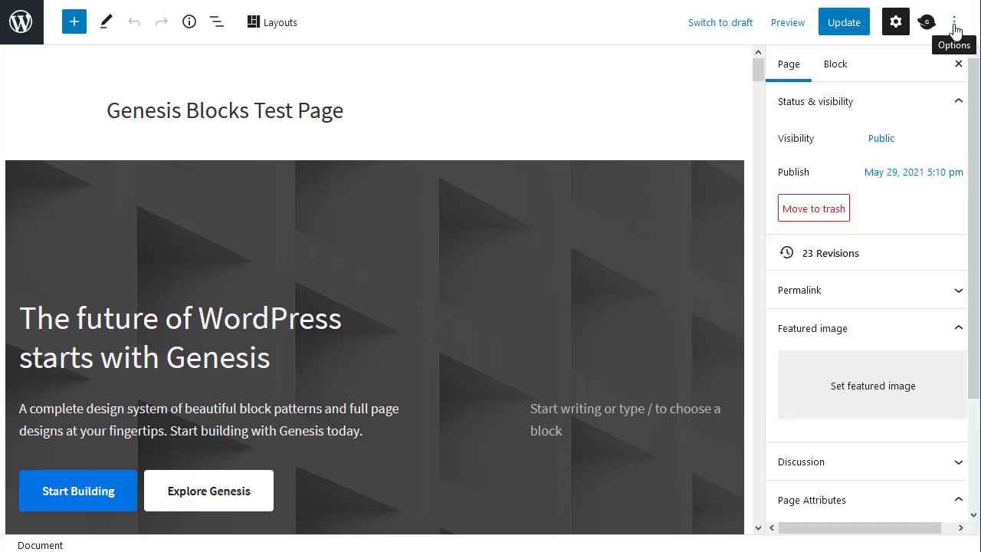
Select and delete all the page's block markup in the Code editor, then exit to the visual view.
{"action": "left_click", "coordinate": [954, 27]}
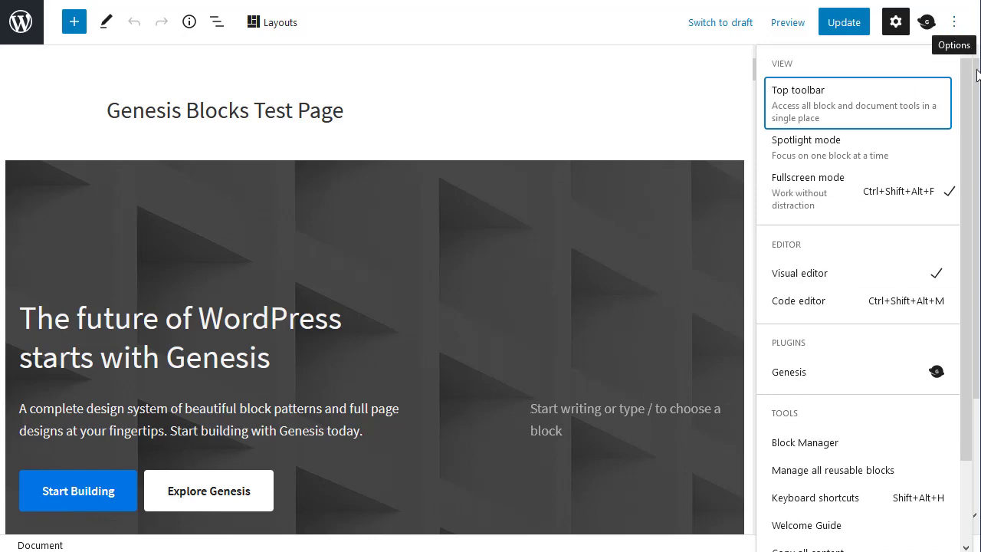
{"action": "left_click", "coordinate": [815, 306]}
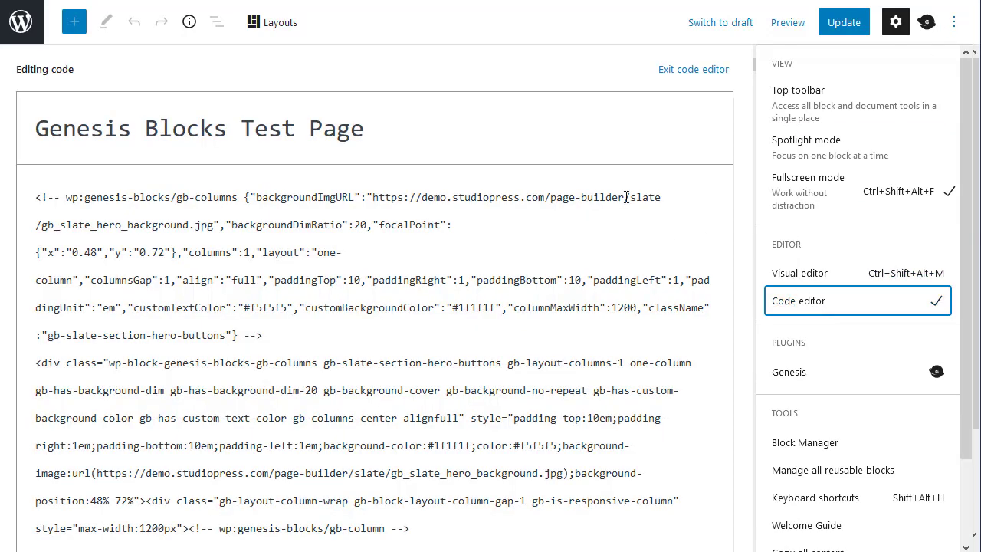
{"action": "left_click", "coordinate": [632, 244]}
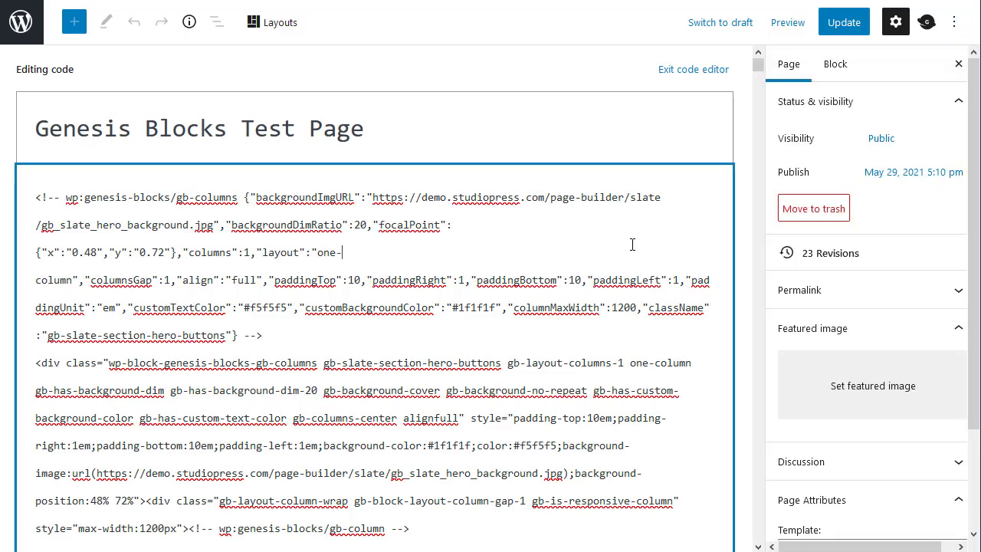
{"action": "key", "text": "ctrl+a"}
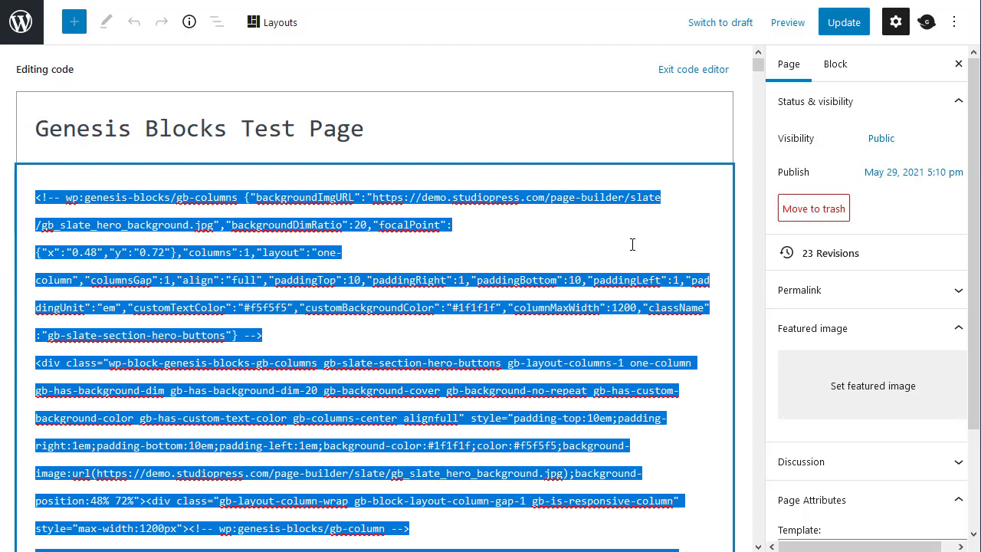
{"action": "key", "text": "Delete"}
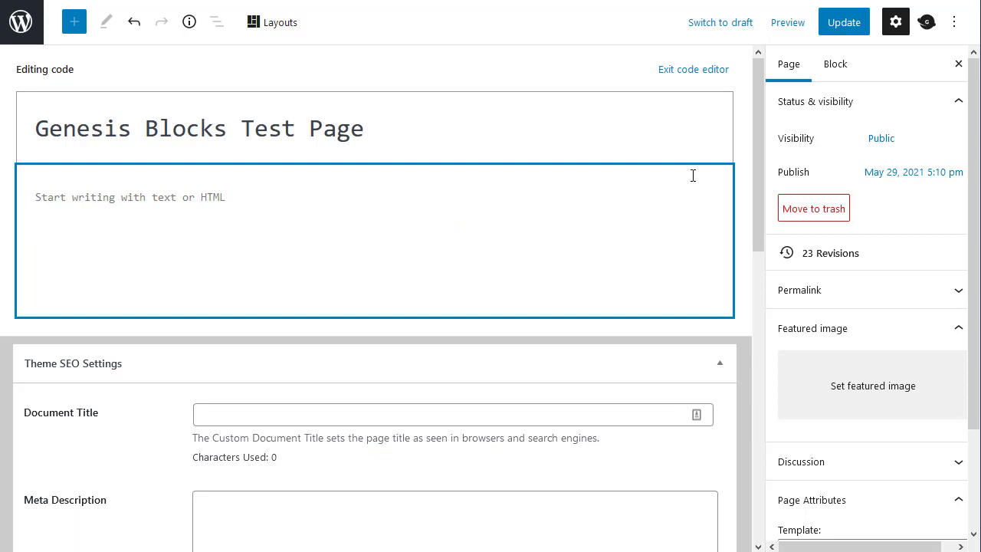
{"action": "left_click", "coordinate": [706, 70]}
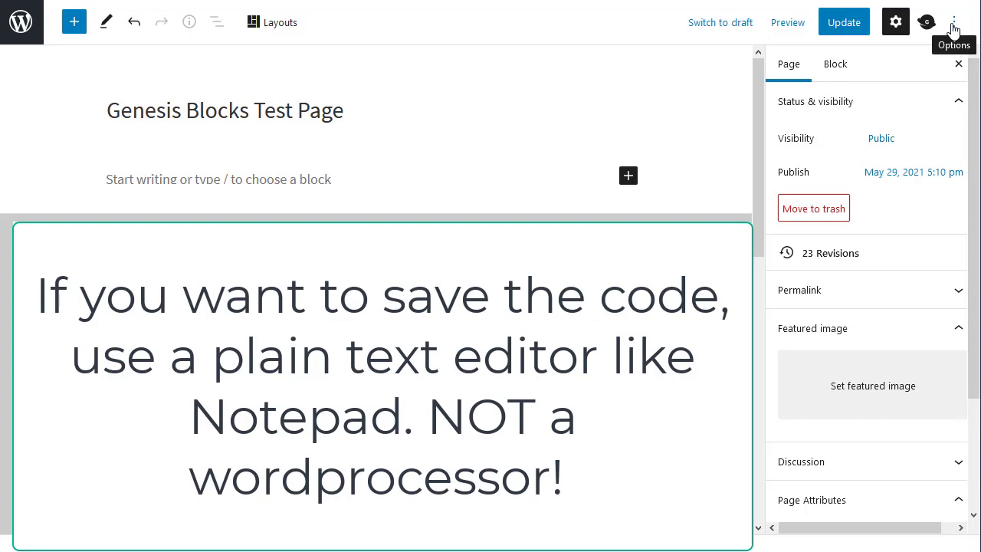
Paste the saved block markup into the empty Code editor, exit it and scroll up the restored page.
{"action": "left_click", "coordinate": [954, 25]}
{"action": "left_click", "coordinate": [818, 302]}
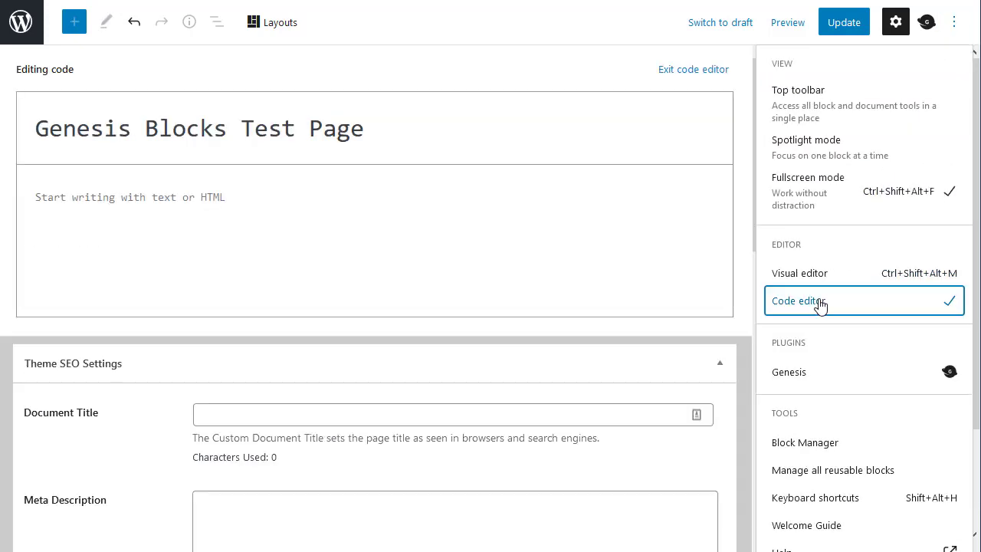
{"action": "left_click", "coordinate": [378, 212]}
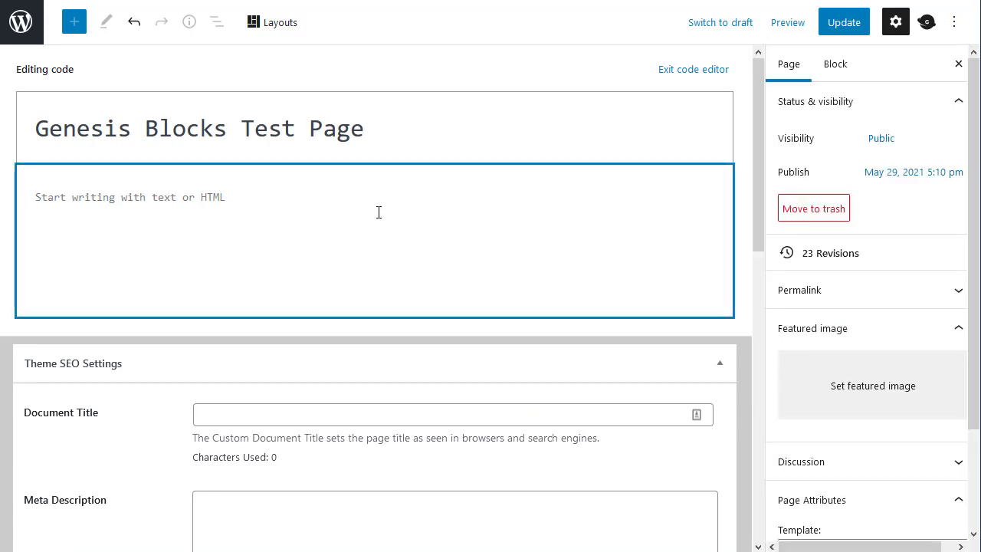
{"action": "key", "text": "ctrl+v"}
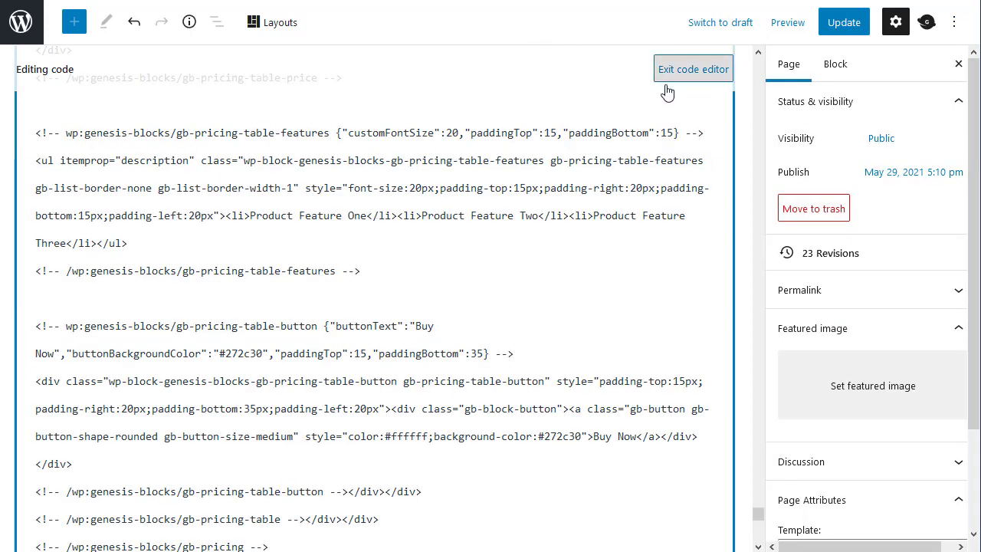
{"action": "left_click", "coordinate": [666, 81]}
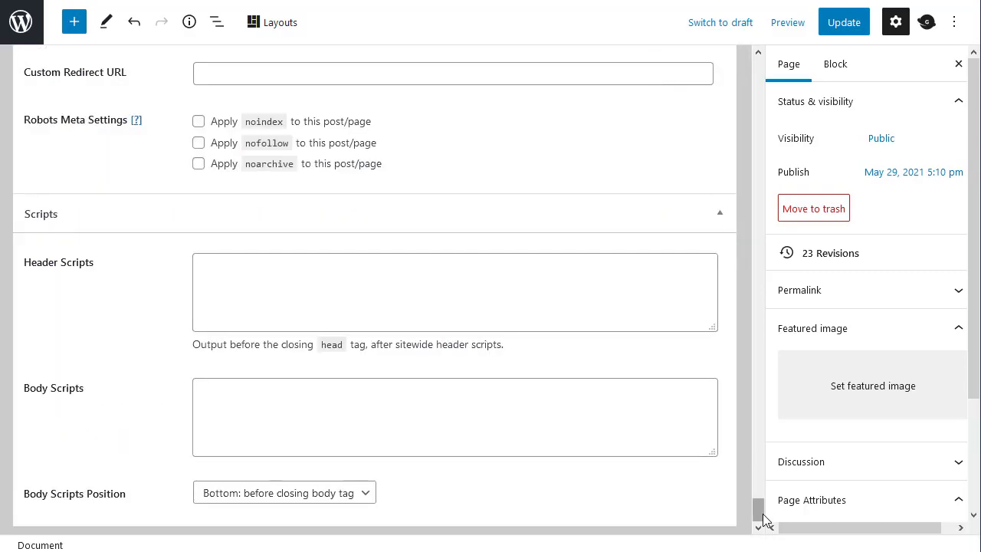
{"action": "left_click_drag", "start_coordinate": [764, 517], "coordinate": [763, 301]}
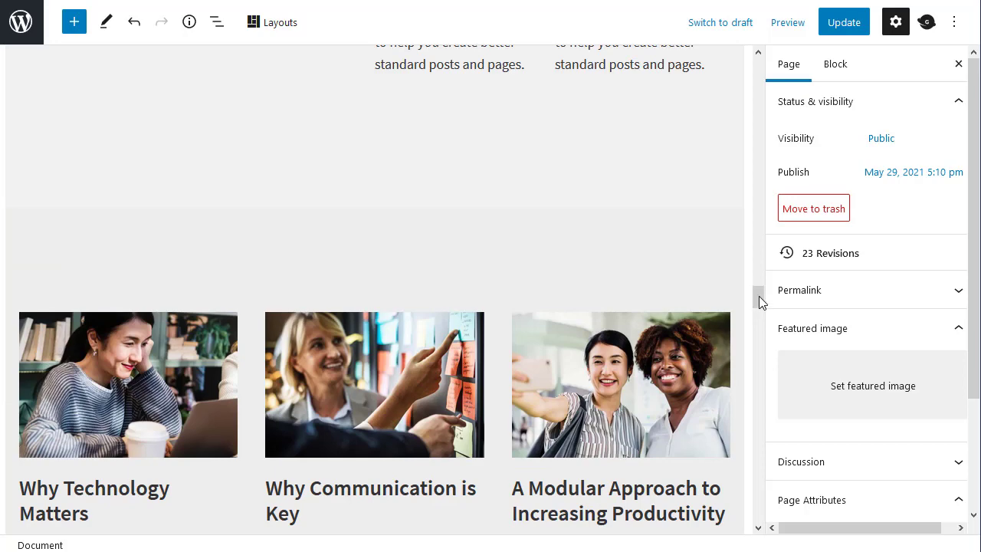
Delete all the test page's markup in the code editor, leaving only the title in the visual view.
{"action": "left_click", "coordinate": [956, 23]}
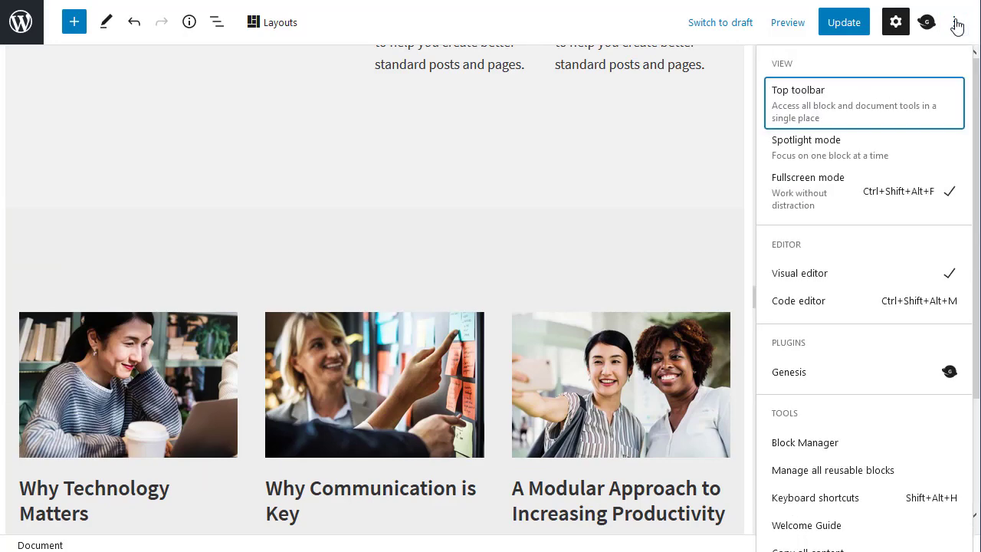
{"action": "left_click", "coordinate": [813, 306]}
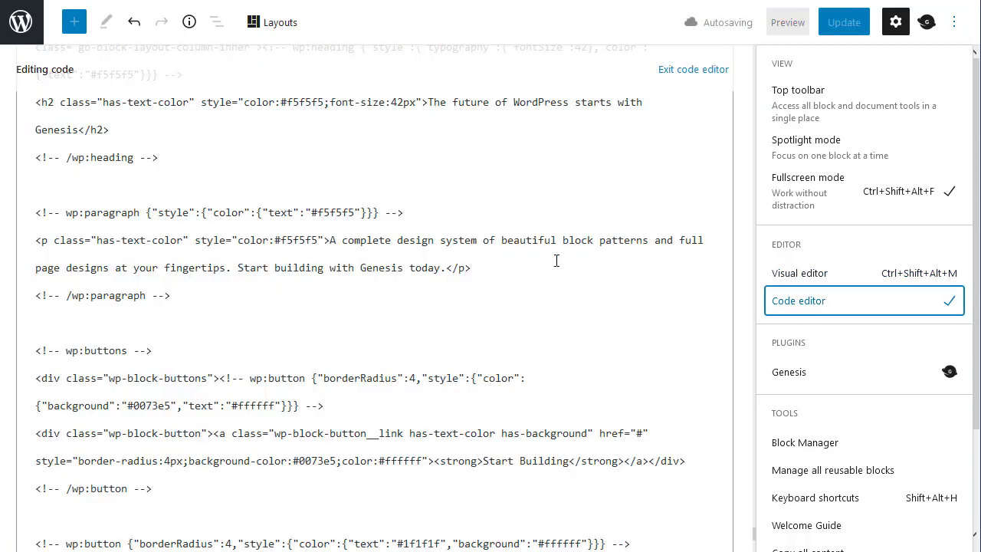
{"action": "left_click", "coordinate": [365, 193]}
{"action": "key", "text": "ctrl+a"}
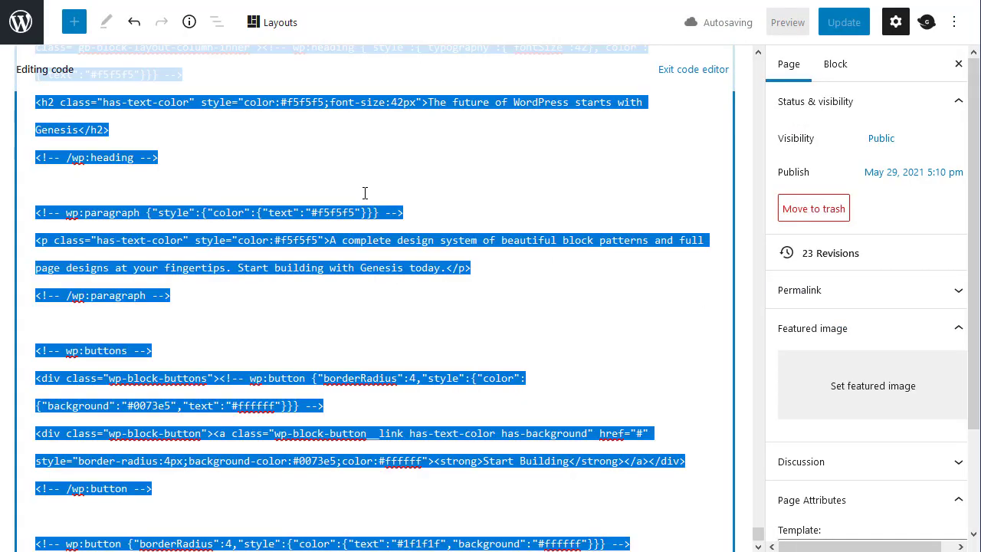
{"action": "key", "text": "BackSpace"}
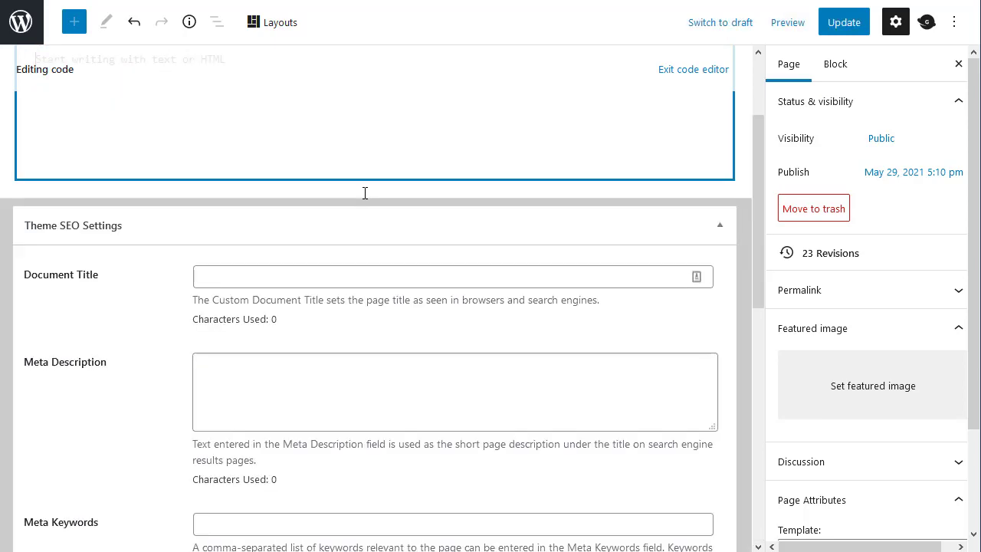
{"action": "left_click", "coordinate": [688, 70]}
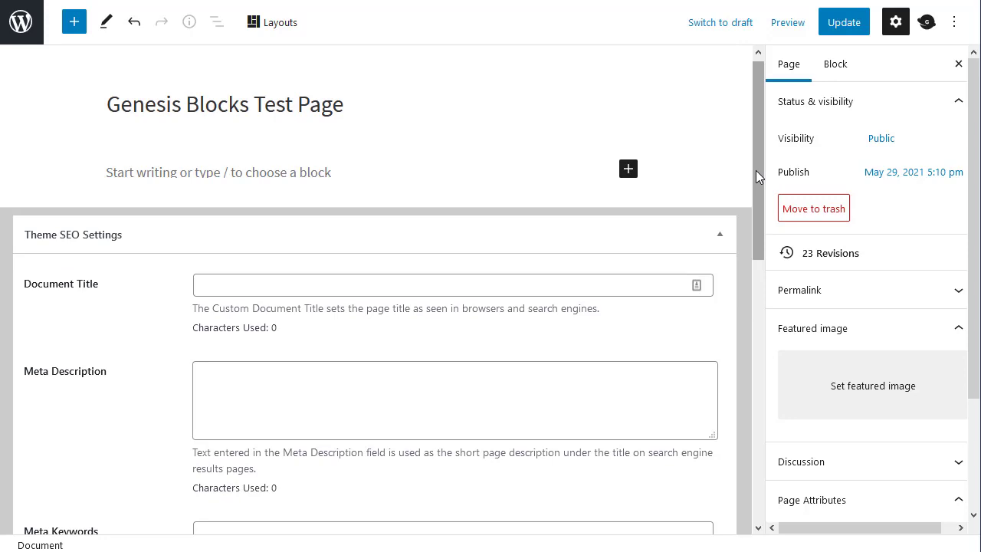